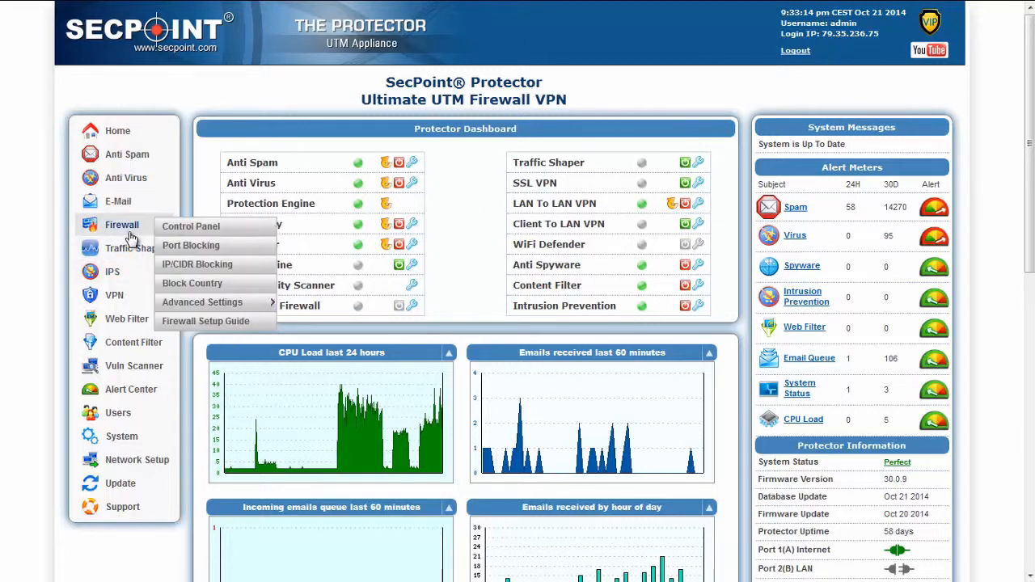
Start the SSL VPN installation wizard, keeping the current certificate and the Built-in user database
{"action": "mouse_move", "coordinate": [117, 298]}
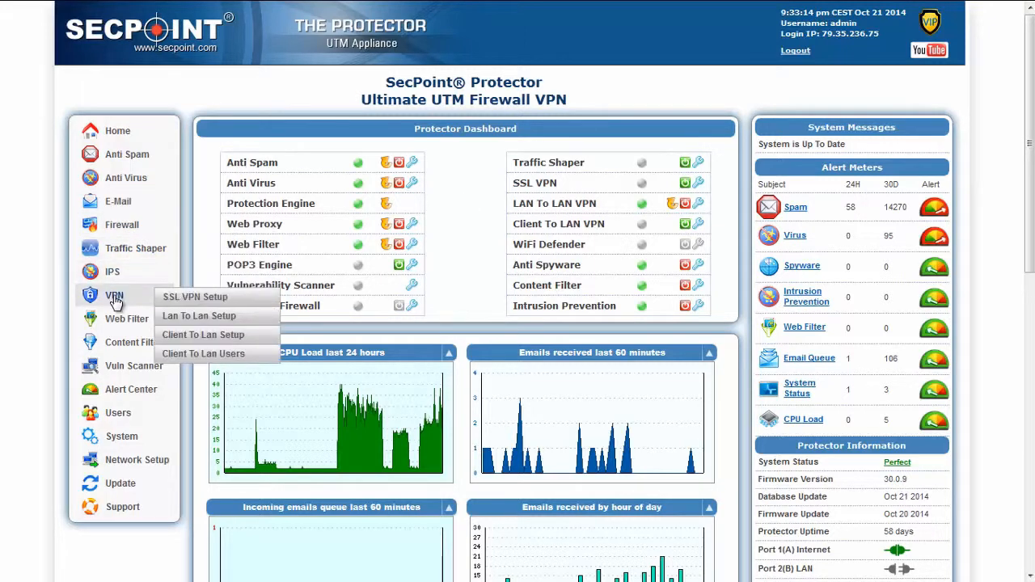
{"action": "left_click", "coordinate": [191, 299]}
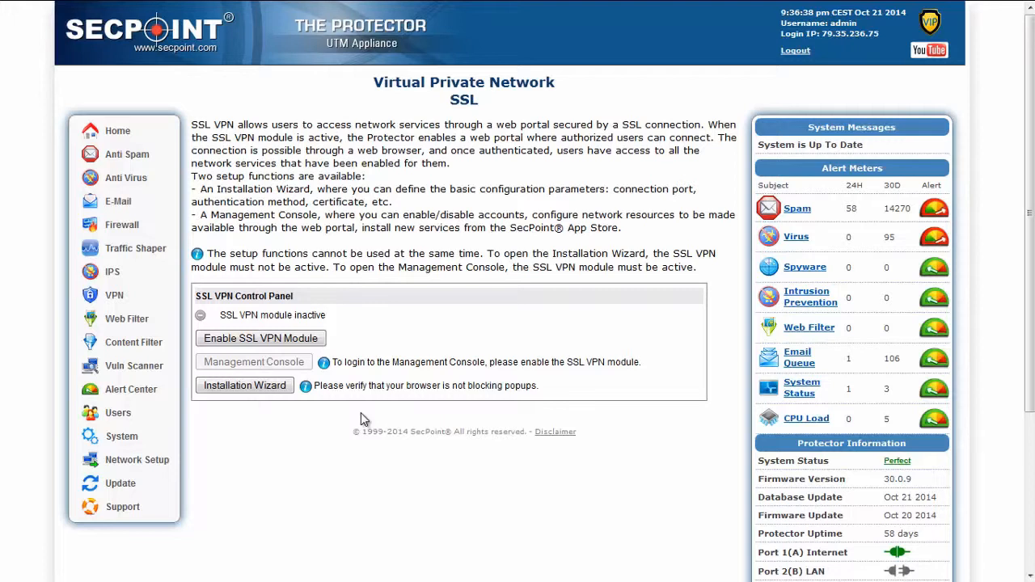
{"action": "left_click", "coordinate": [258, 392]}
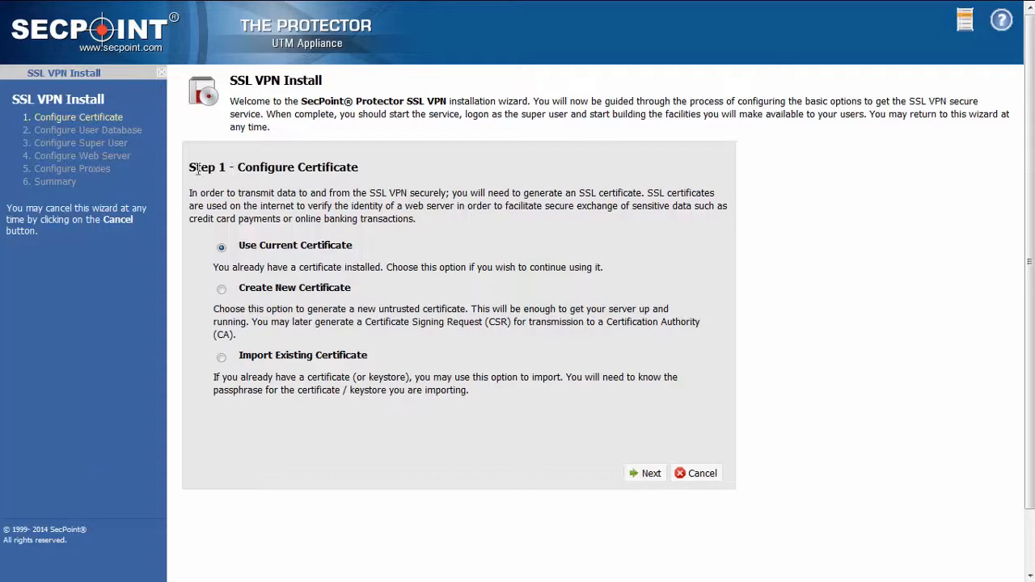
{"action": "left_click", "coordinate": [652, 475]}
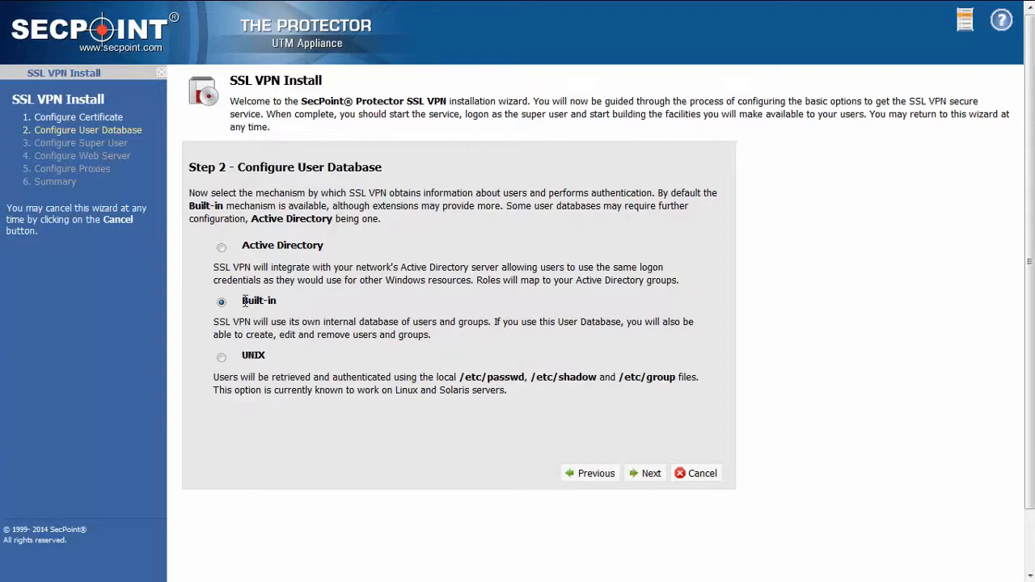
{"action": "left_click", "coordinate": [648, 479]}
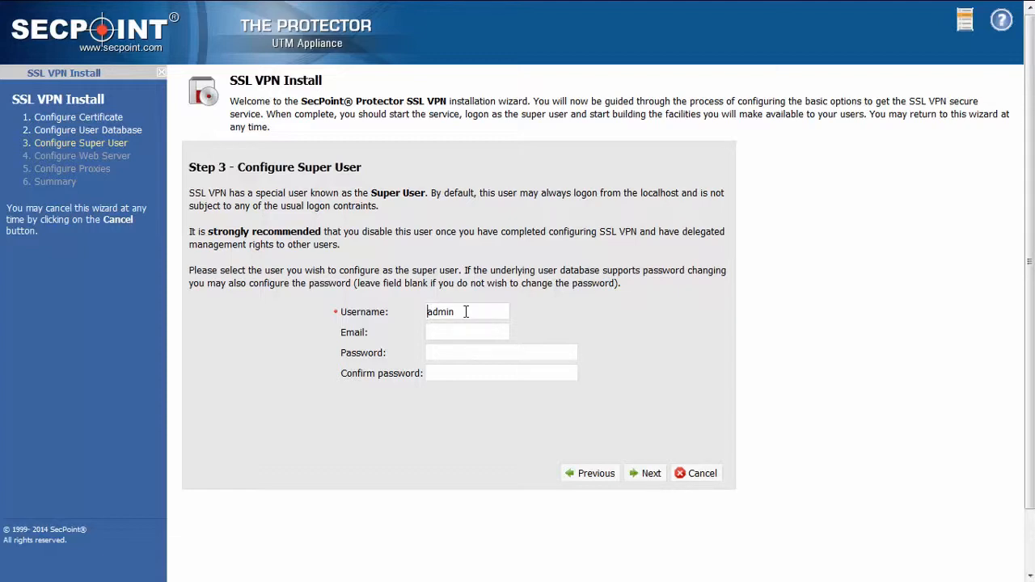
Set and confirm the super user's password in the wizard, without letting the browser remember it
{"action": "left_click", "coordinate": [466, 311]}
{"action": "type", "text": "•••••"}
{"action": "key", "text": "Tab"}
{"action": "type", "text": "•••••"}
{"action": "left_click", "coordinate": [651, 474]}
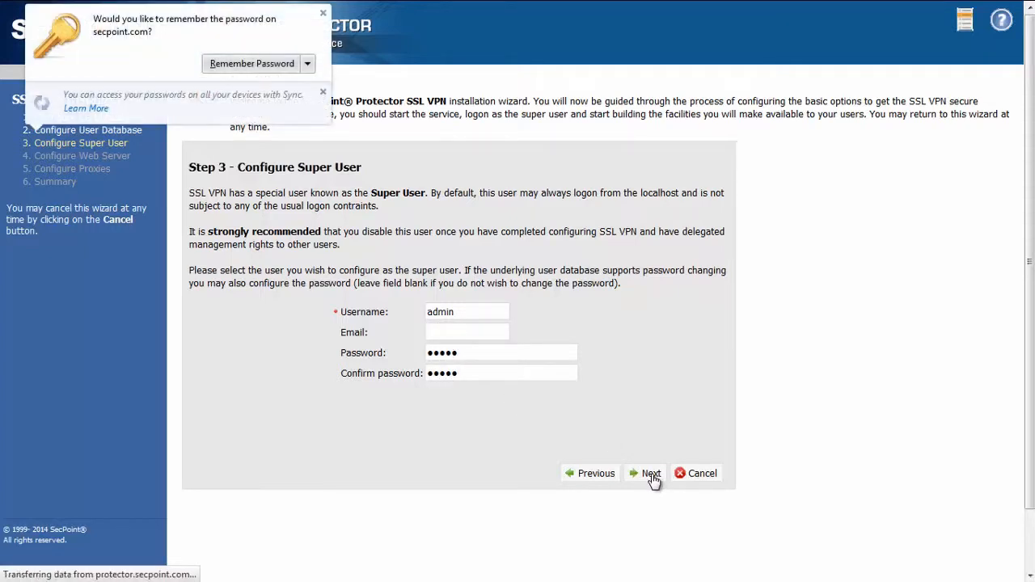
{"action": "left_click", "coordinate": [323, 13]}
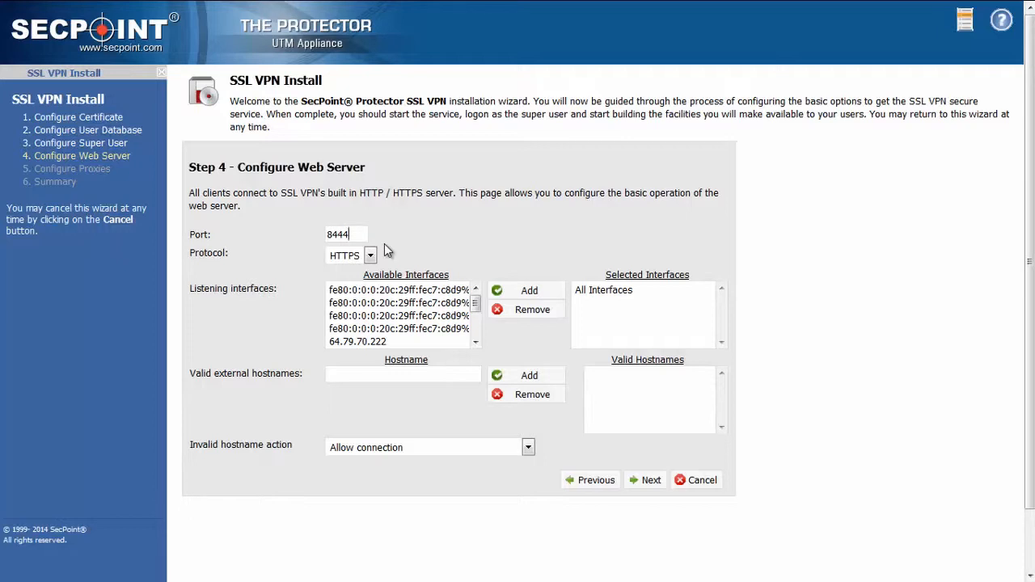
Keep web server port 8444 over HTTPS with no HTTP proxy, and complete and exit the SSL VPN installation
{"action": "left_click_drag", "start_coordinate": [354, 233], "coordinate": [315, 236]}
{"action": "left_click", "coordinate": [651, 482]}
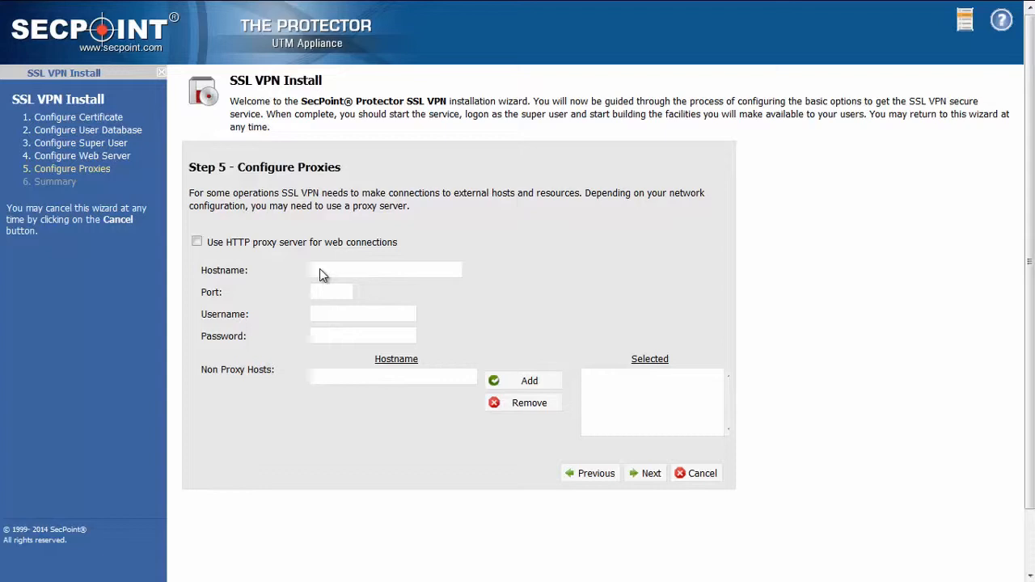
{"action": "left_click", "coordinate": [650, 475]}
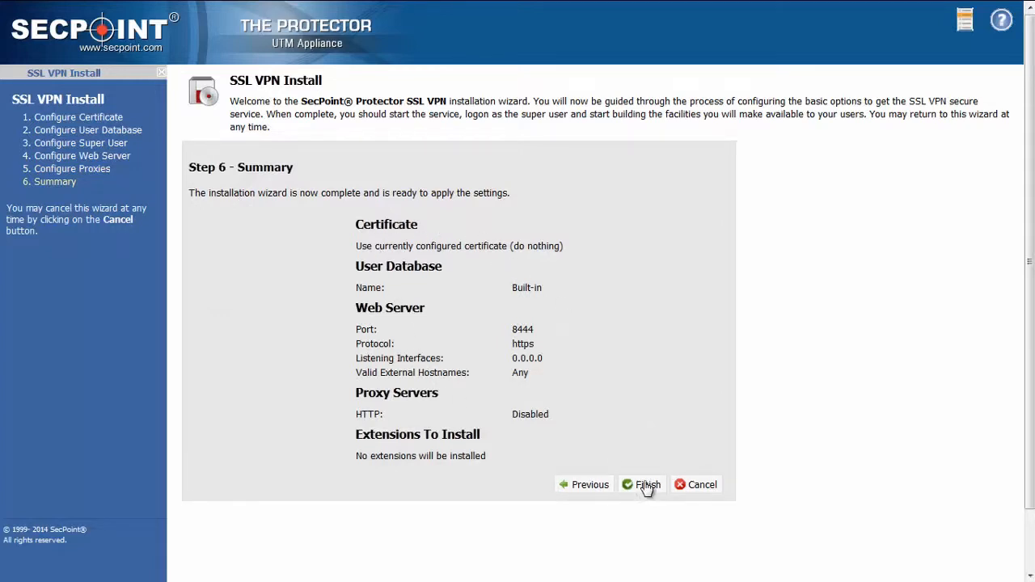
{"action": "left_click", "coordinate": [647, 485]}
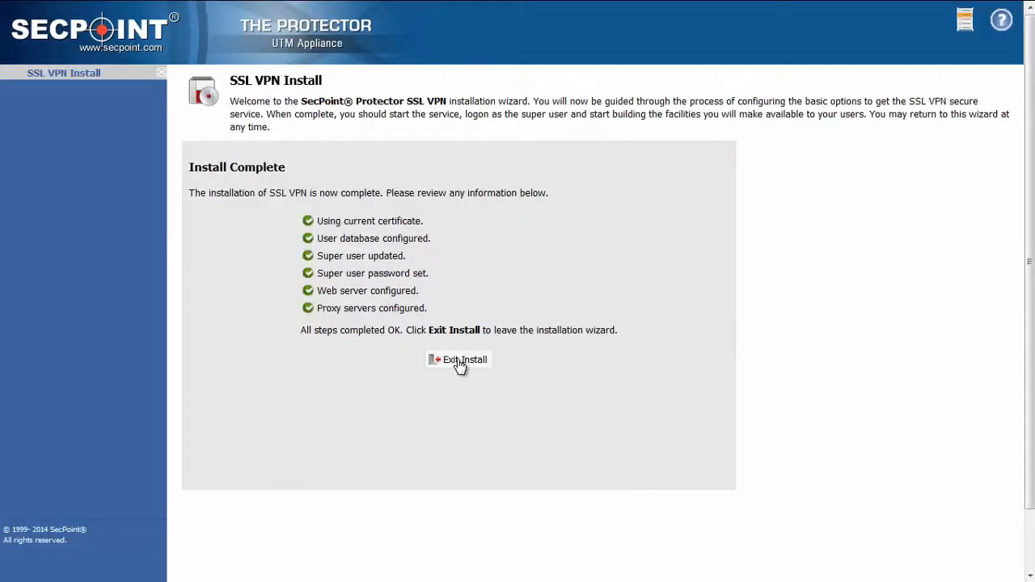
{"action": "left_click", "coordinate": [460, 363]}
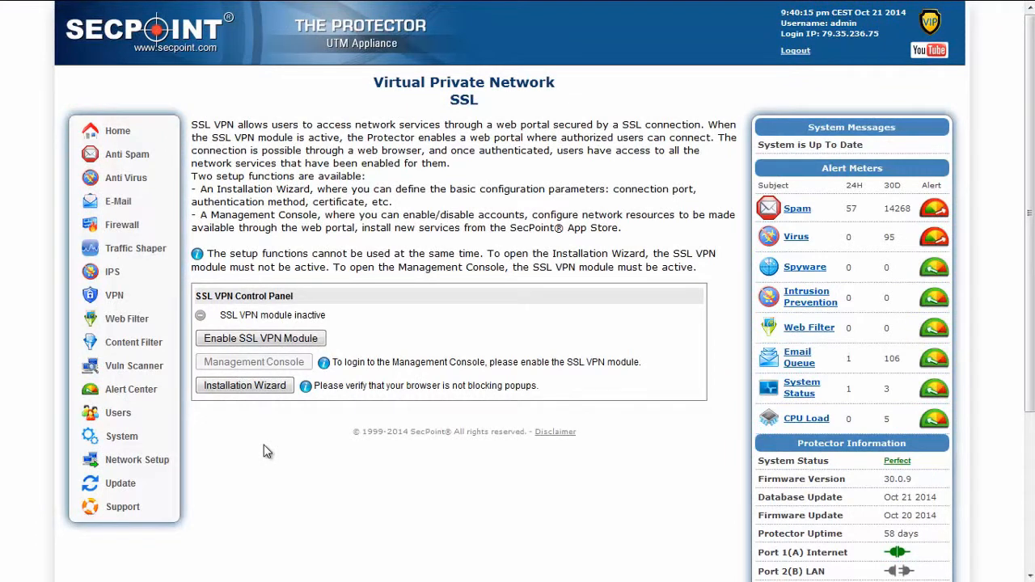
Enable the SSL VPN module and log in to its Management Console with the super user's username and password
{"action": "left_click", "coordinate": [267, 340]}
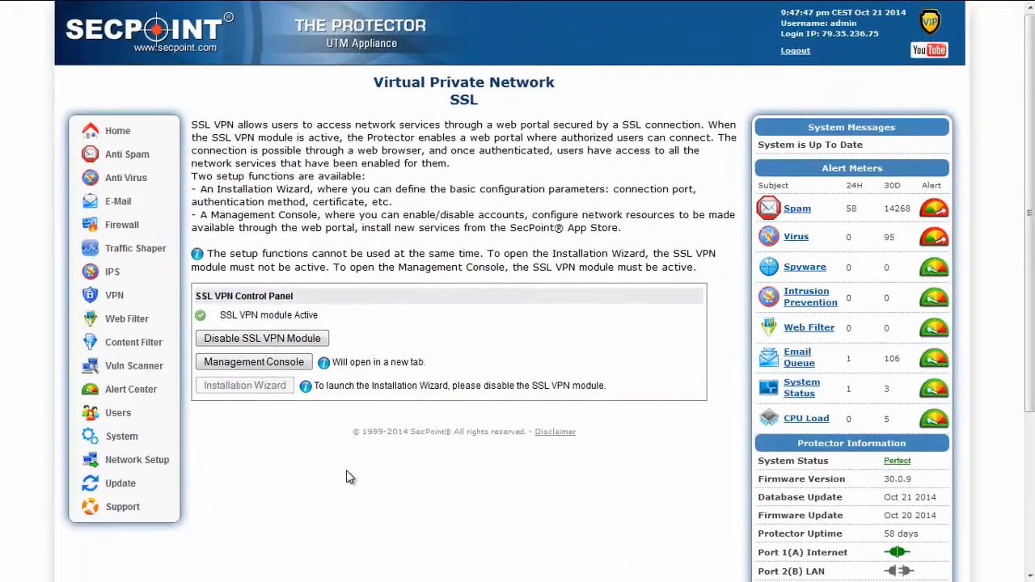
{"action": "left_click", "coordinate": [272, 367]}
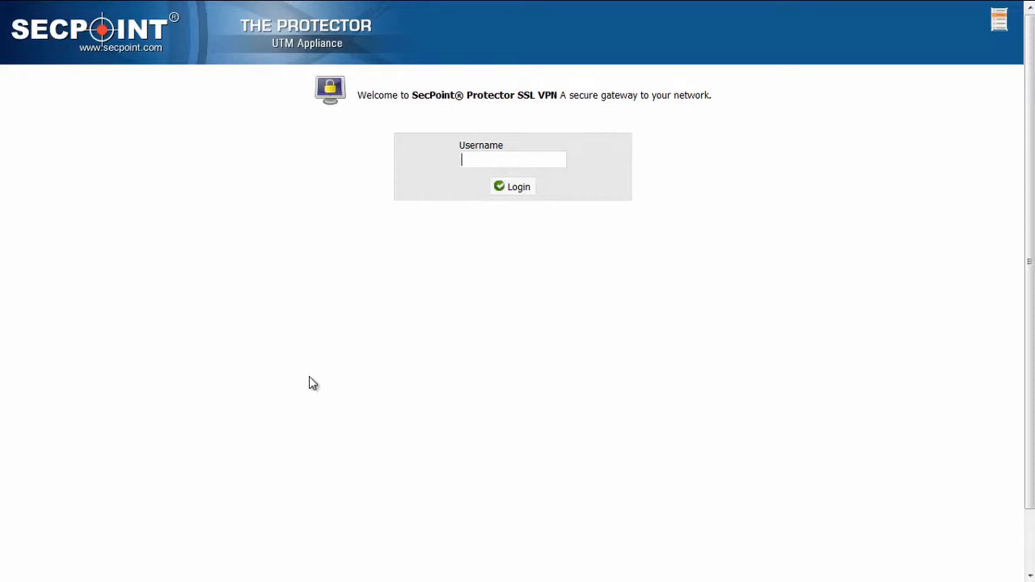
{"action": "type", "text": "admin"}
{"action": "key", "text": "Tab"}
{"action": "key", "text": "Return"}
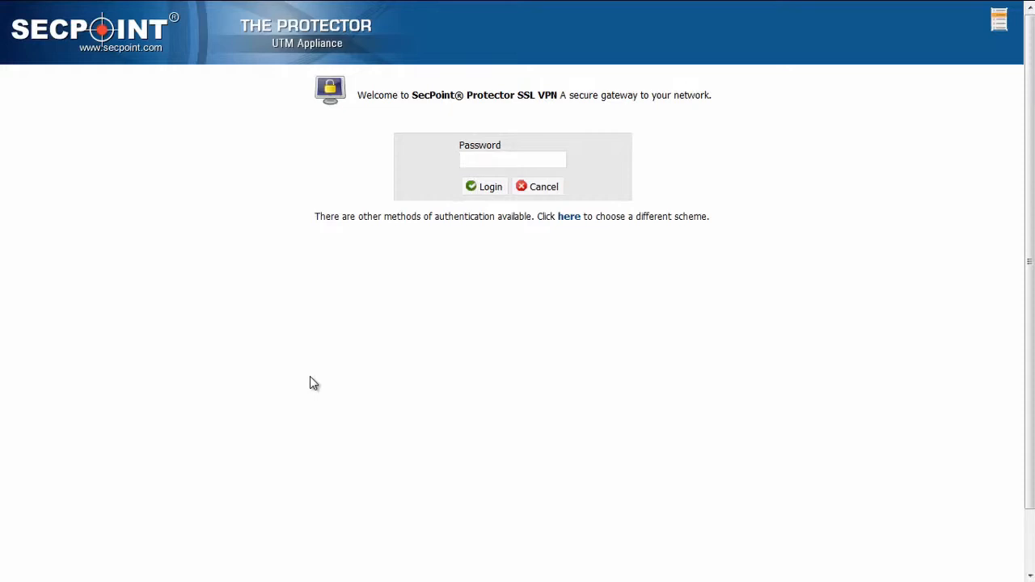
{"action": "type", "text": "admin"}
{"action": "key", "text": "Return"}
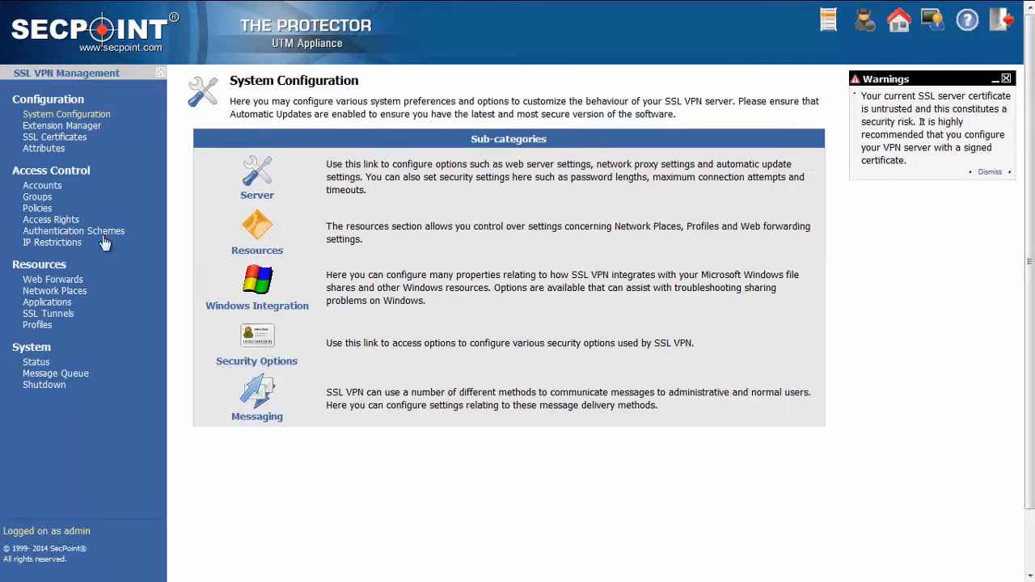
Create an enabled SSL VPN account with username user1 and full name "fullname", and save it
{"action": "left_click", "coordinate": [57, 189]}
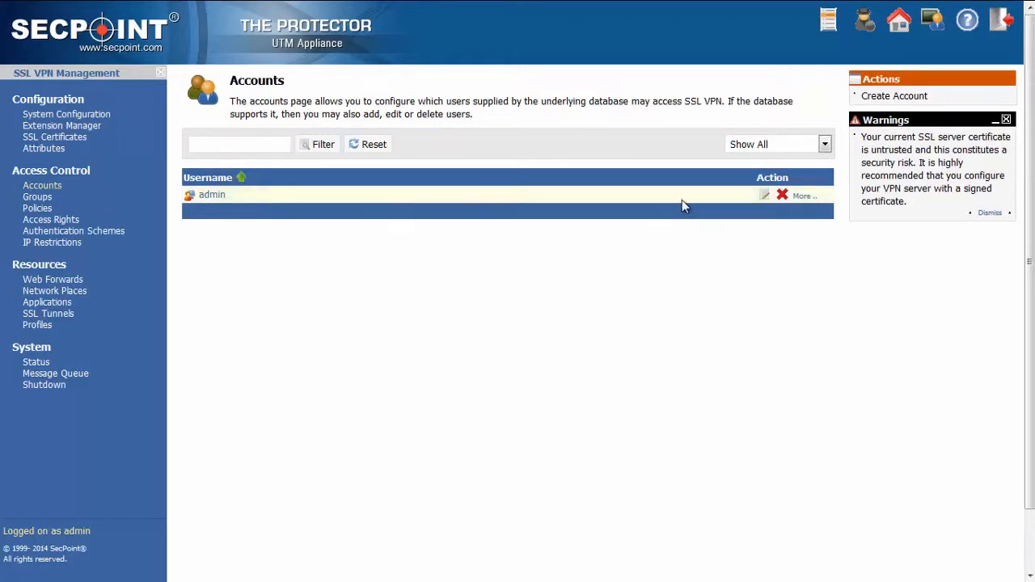
{"action": "left_click", "coordinate": [884, 101]}
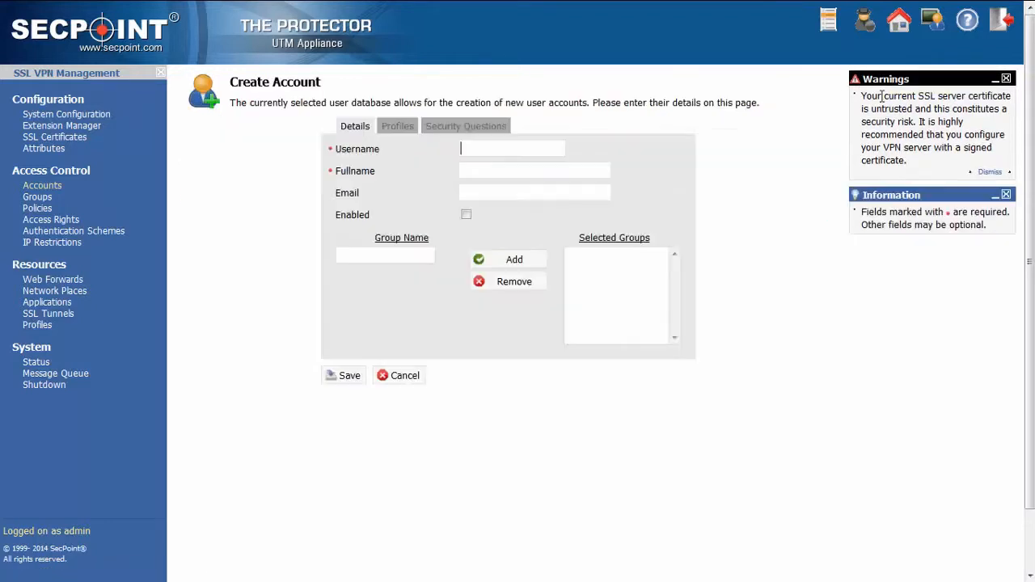
{"action": "left_click", "coordinate": [472, 152]}
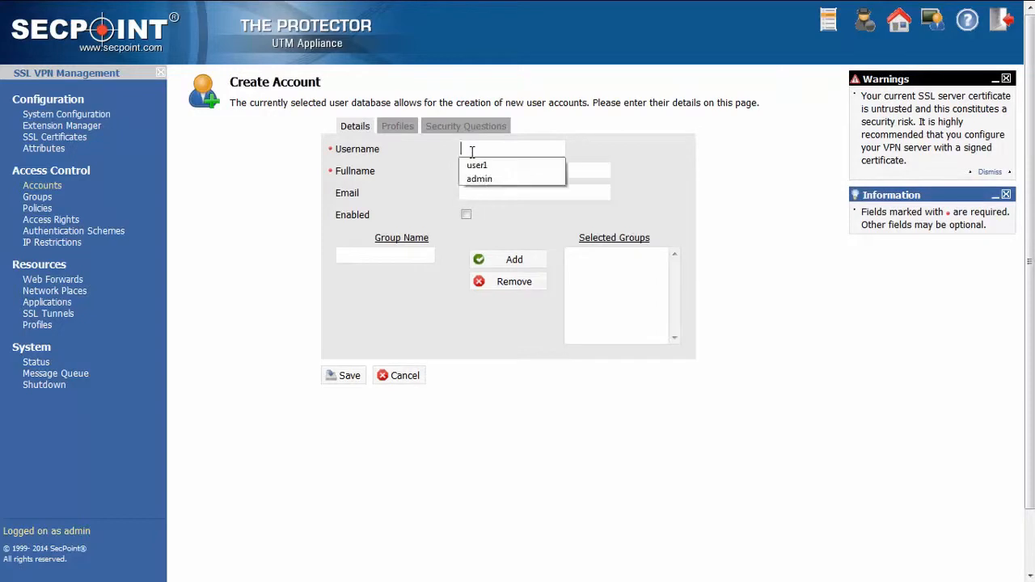
{"action": "left_click", "coordinate": [476, 167]}
{"action": "left_click", "coordinate": [467, 172]}
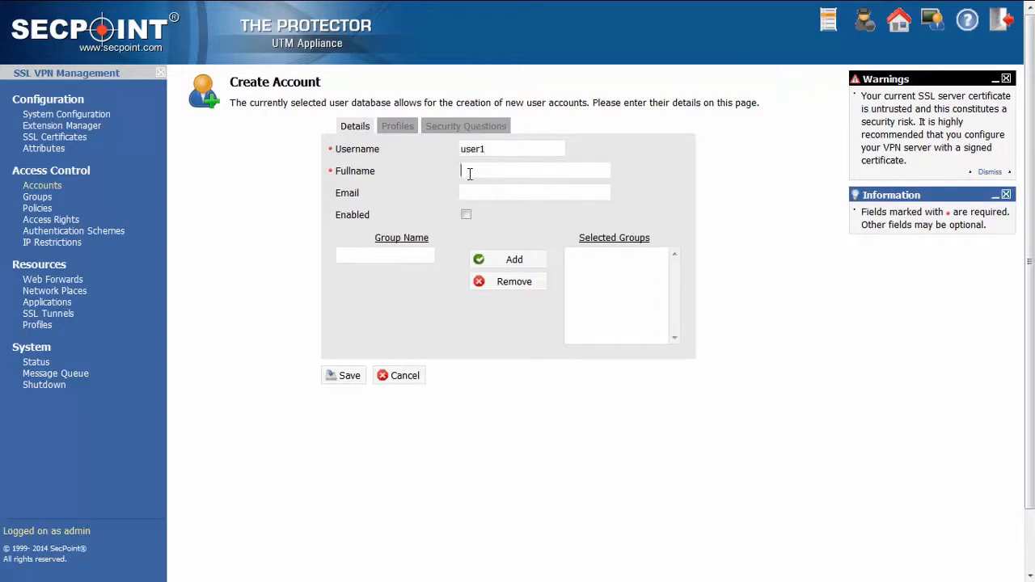
{"action": "type", "text": "fullname"}
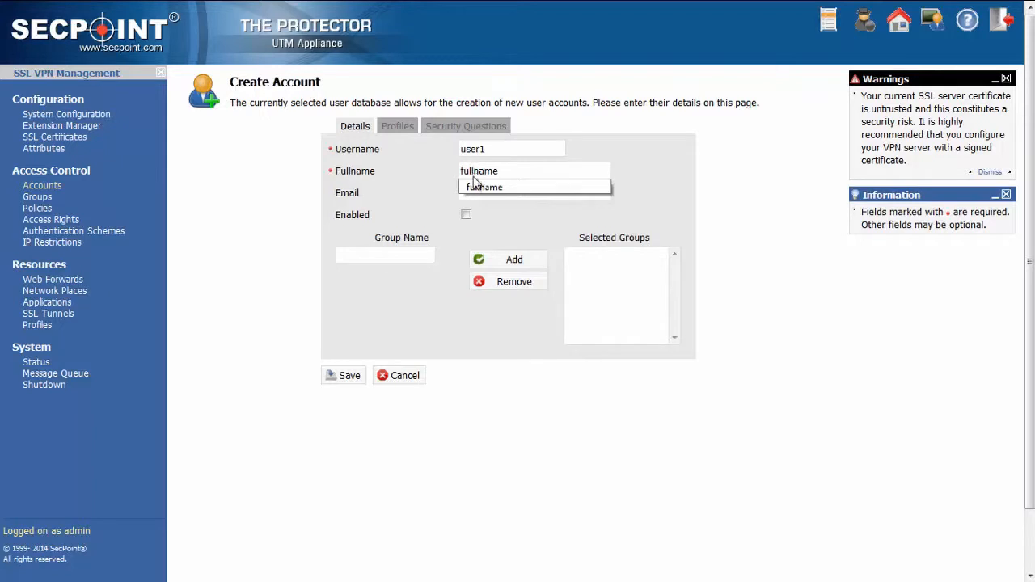
{"action": "left_click", "coordinate": [478, 187]}
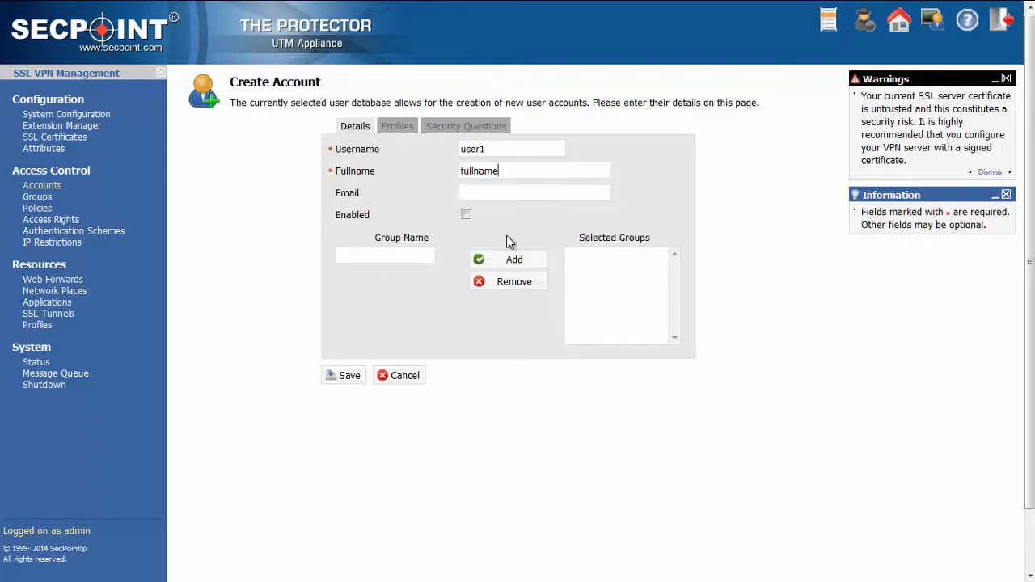
{"action": "left_click", "coordinate": [466, 216]}
{"action": "left_click", "coordinate": [348, 378]}
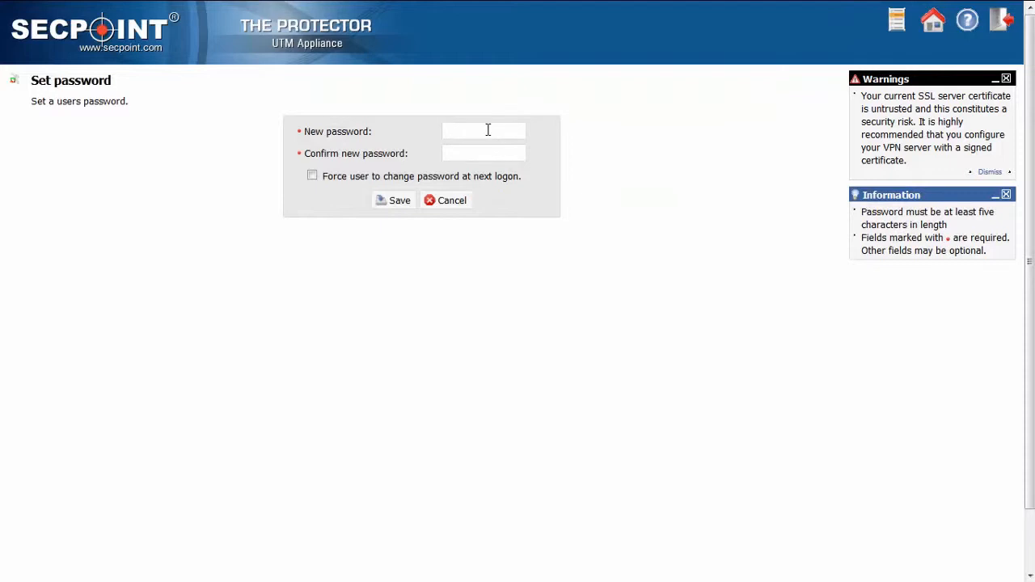
Enter and confirm a new password for the user1 account and save it
{"action": "left_click", "coordinate": [487, 130]}
{"action": "type", "text": "********"}
{"action": "key", "text": "Tab"}
{"action": "type", "text": "********"}
{"action": "left_click", "coordinate": [392, 202]}
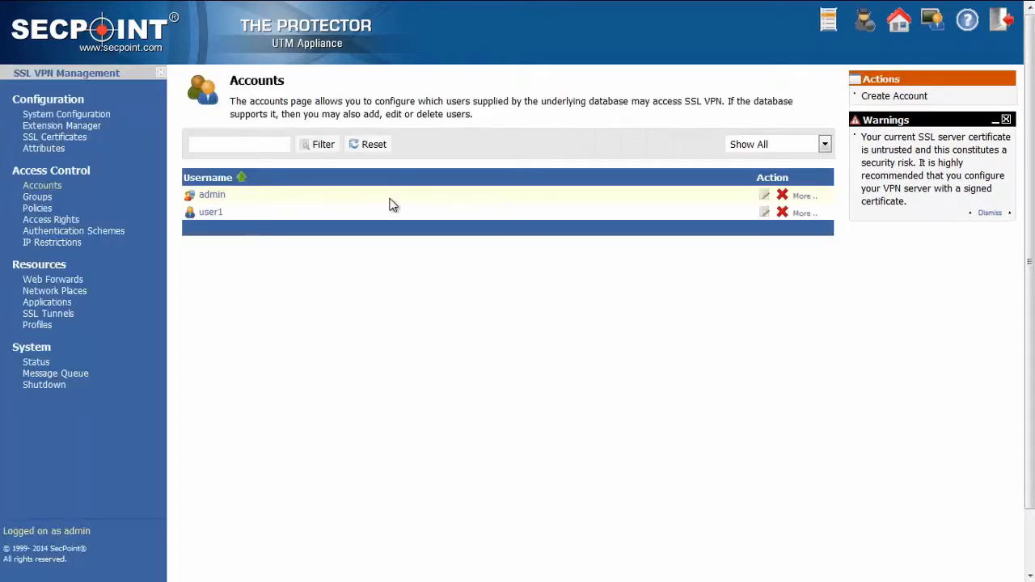
Start a new network place named "root folder" with the description "some description"
{"action": "mouse_move", "coordinate": [224, 216]}
{"action": "left_click", "coordinate": [74, 297]}
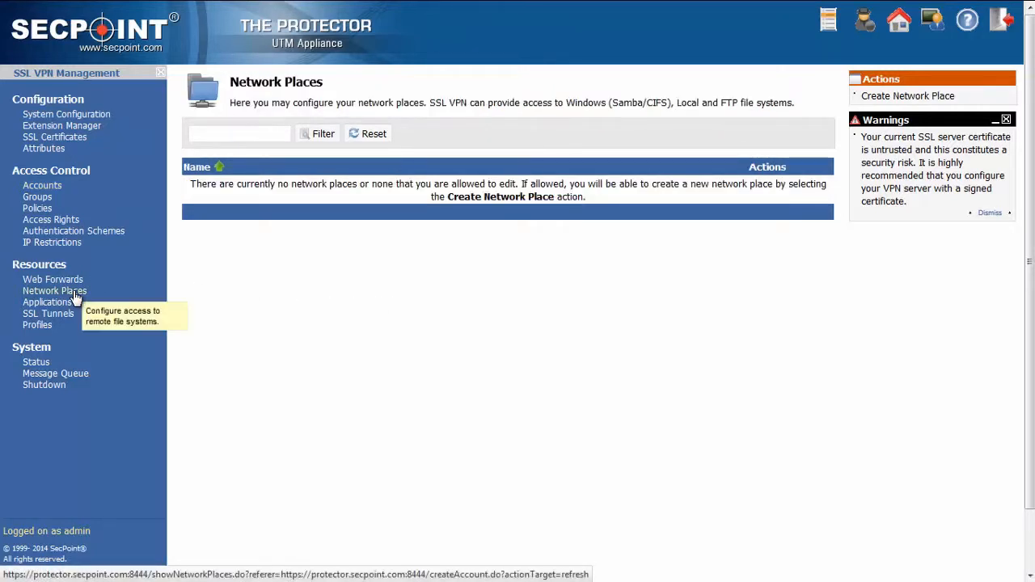
{"action": "left_click", "coordinate": [906, 97]}
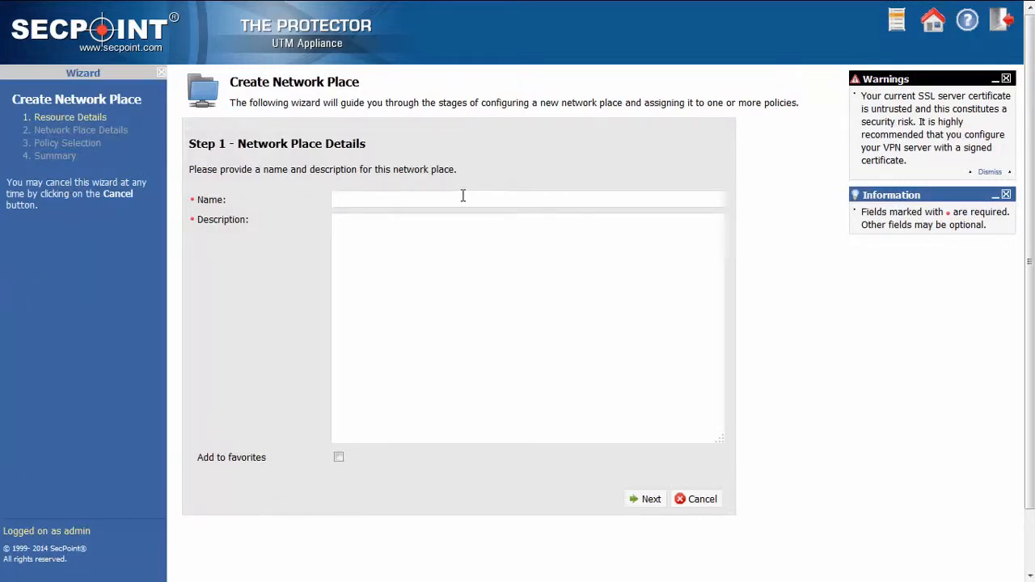
{"action": "type", "text": "root folder"}
{"action": "left_click", "coordinate": [429, 226]}
{"action": "type", "text": "some description"}
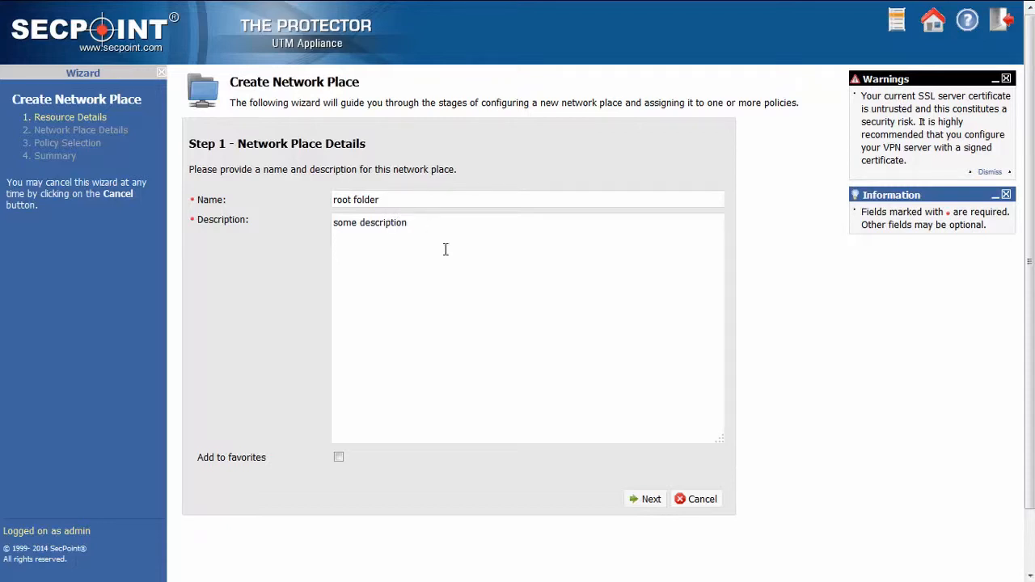
{"action": "left_click", "coordinate": [647, 501]}
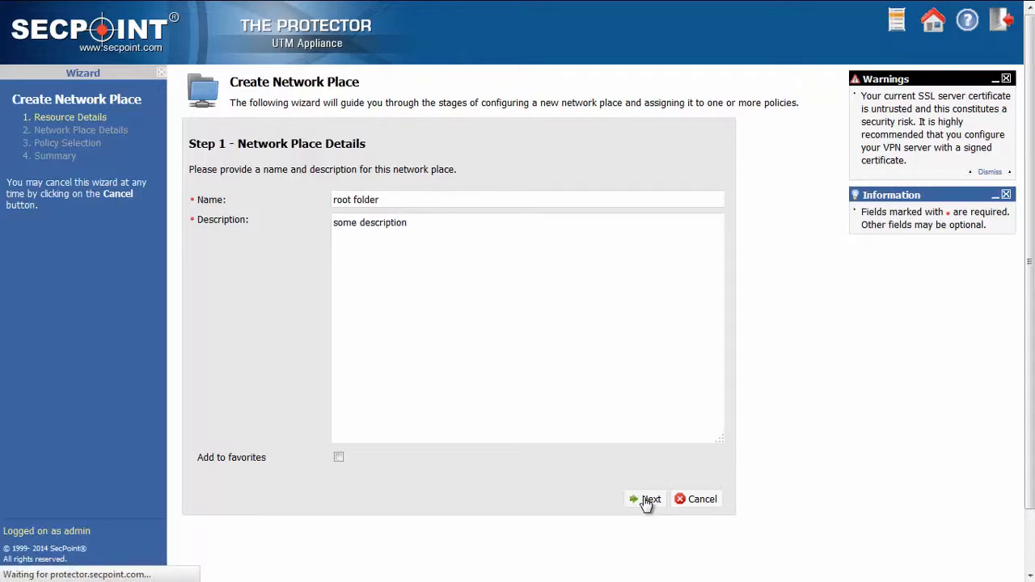
Set the network place's path to /root and accept the Local File type with folders shown
{"action": "left_click", "coordinate": [474, 261]}
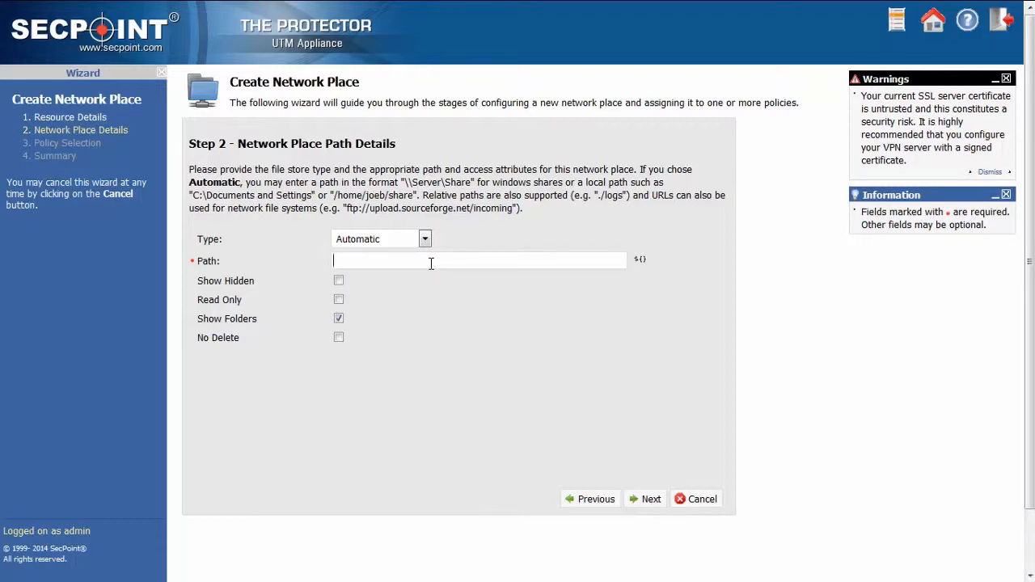
{"action": "type", "text": "/root"}
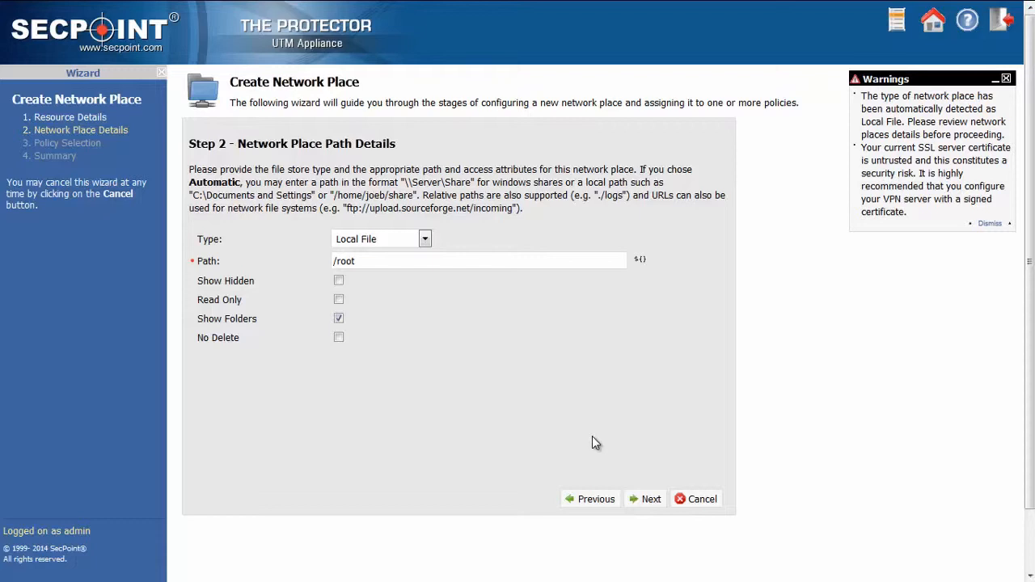
{"action": "left_click", "coordinate": [649, 499]}
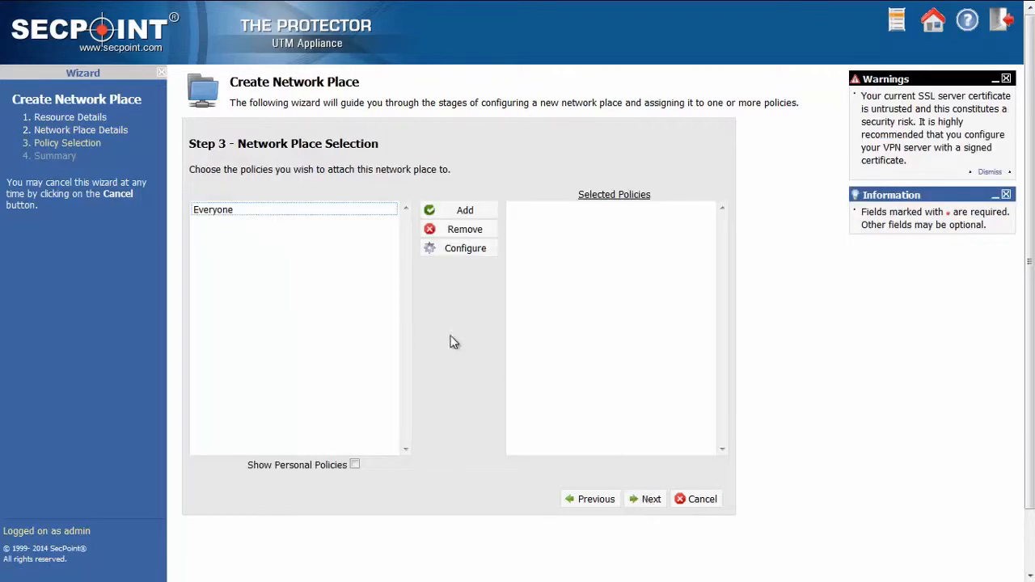
Attach the root folder network place to the Everyone policy and complete its creation
{"action": "left_click", "coordinate": [240, 215]}
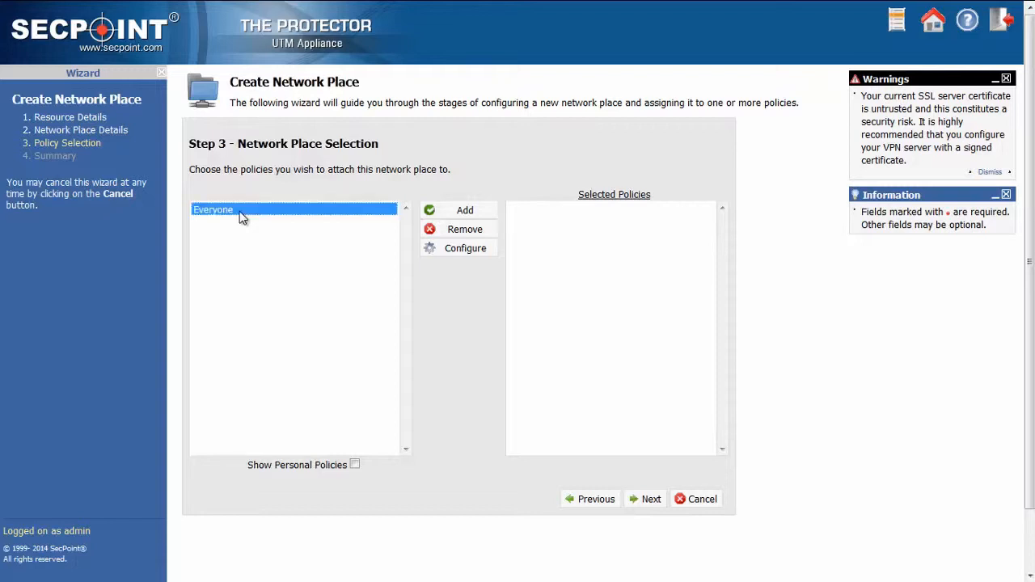
{"action": "left_click", "coordinate": [455, 215]}
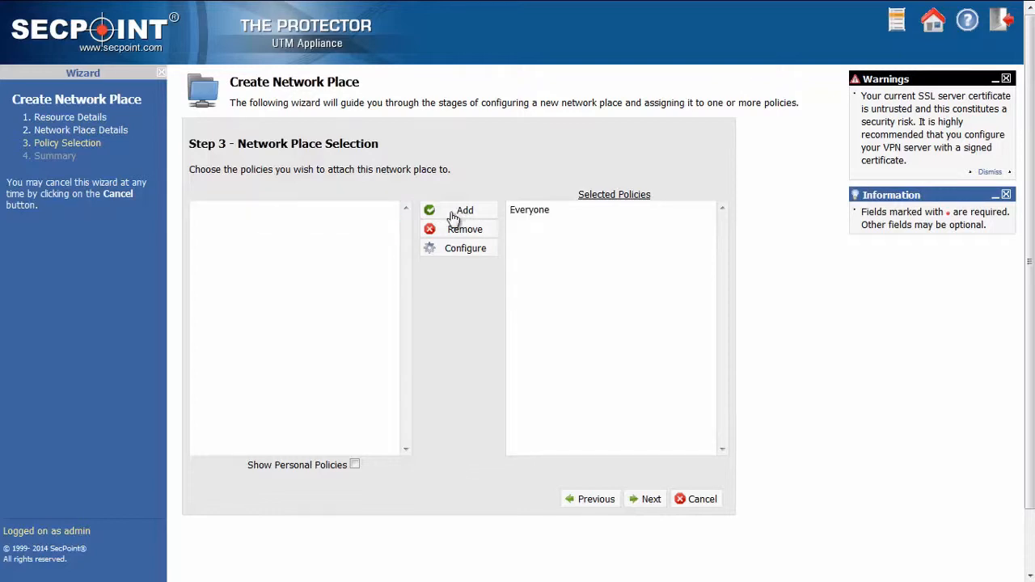
{"action": "left_click", "coordinate": [651, 501]}
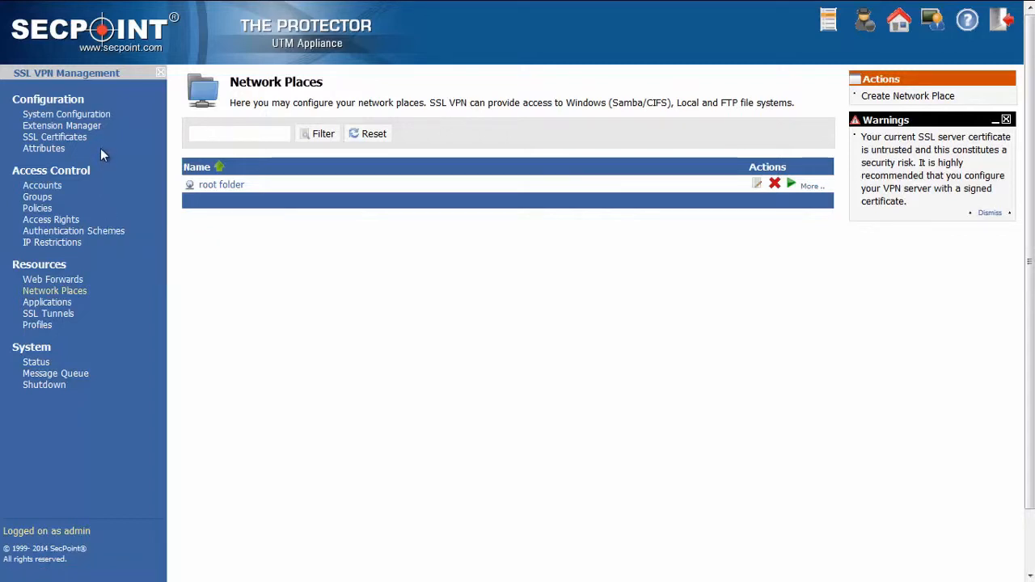
Install the Microsoft RDP client from the remote access extensions and review the installed extensions
{"action": "left_click", "coordinate": [100, 126]}
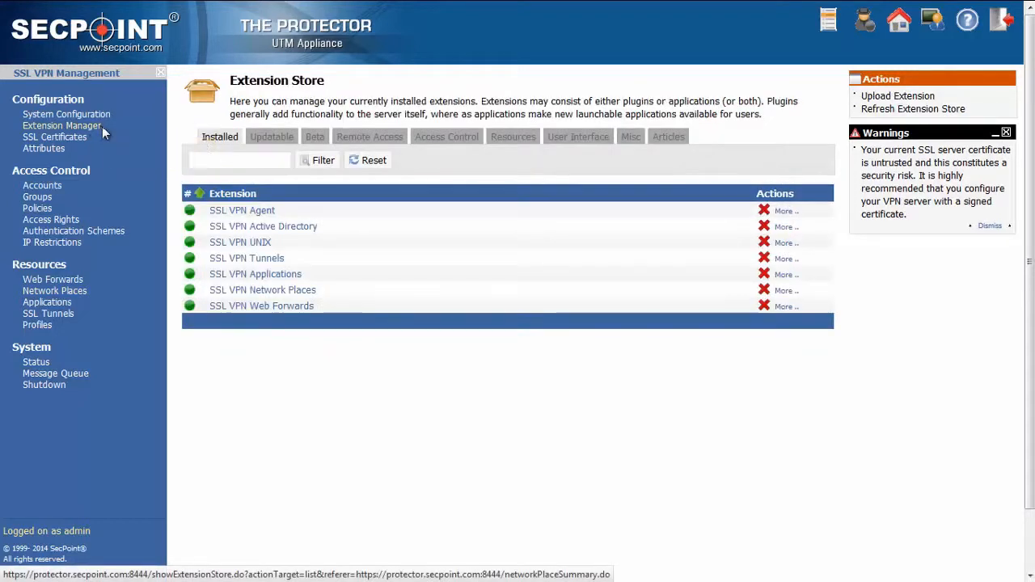
{"action": "left_click", "coordinate": [356, 141]}
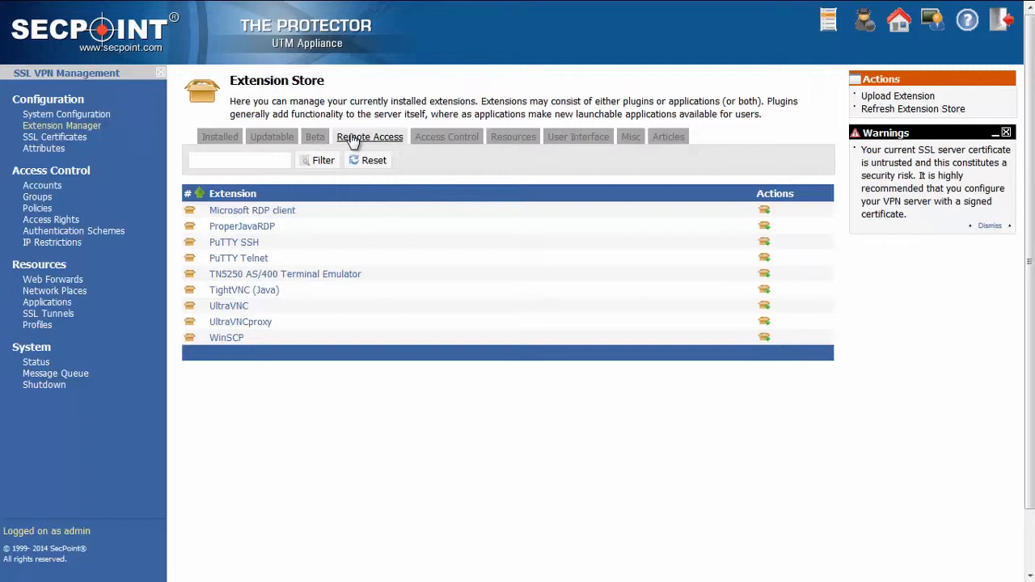
{"action": "left_click", "coordinate": [765, 211]}
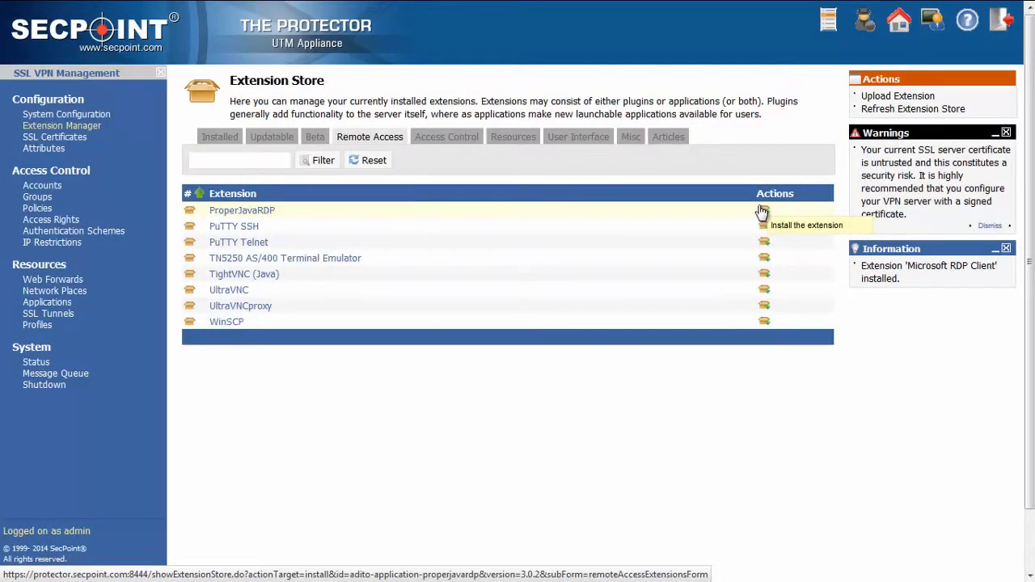
{"action": "left_click", "coordinate": [220, 138]}
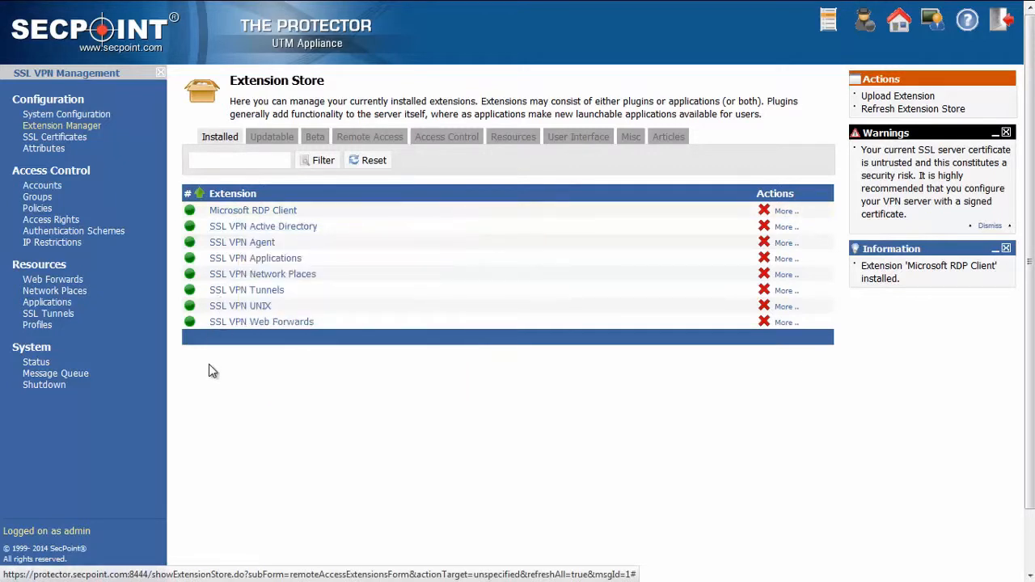
{"action": "mouse_move", "coordinate": [245, 219]}
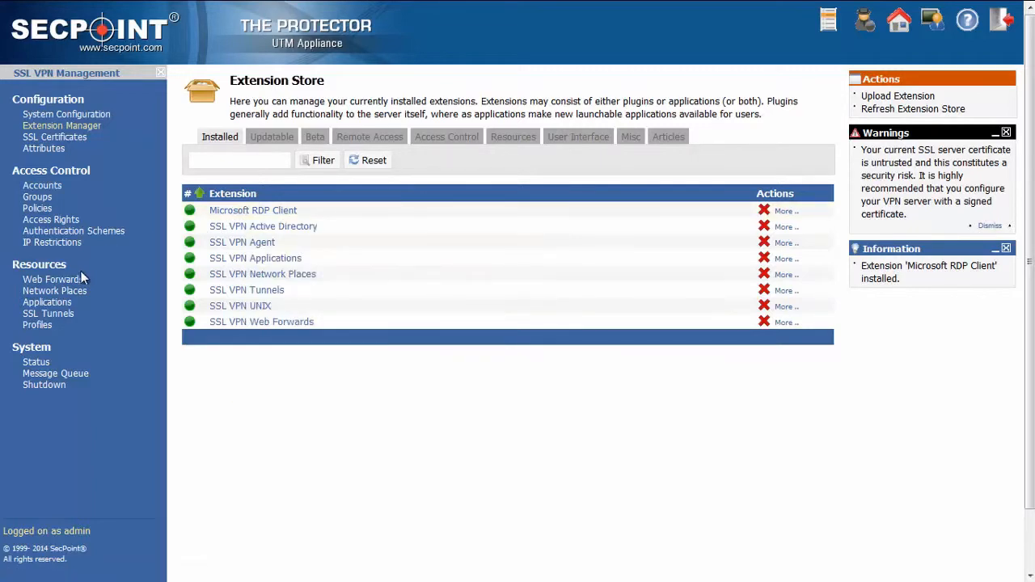
Start a new application shortcut using the Microsoft RDP Client, named "computer 1" with the description "mail server"
{"action": "left_click", "coordinate": [57, 306]}
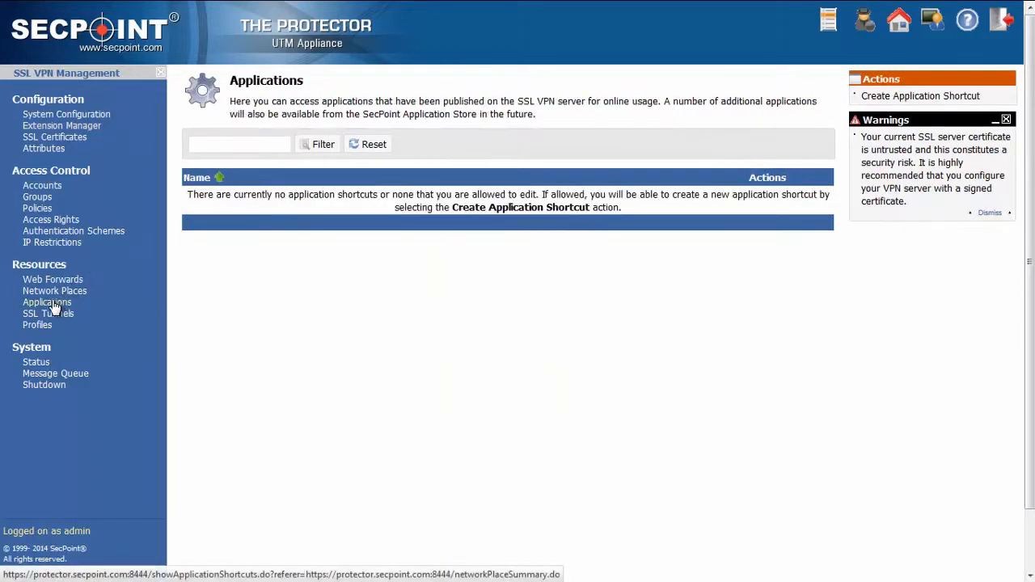
{"action": "left_click", "coordinate": [888, 98]}
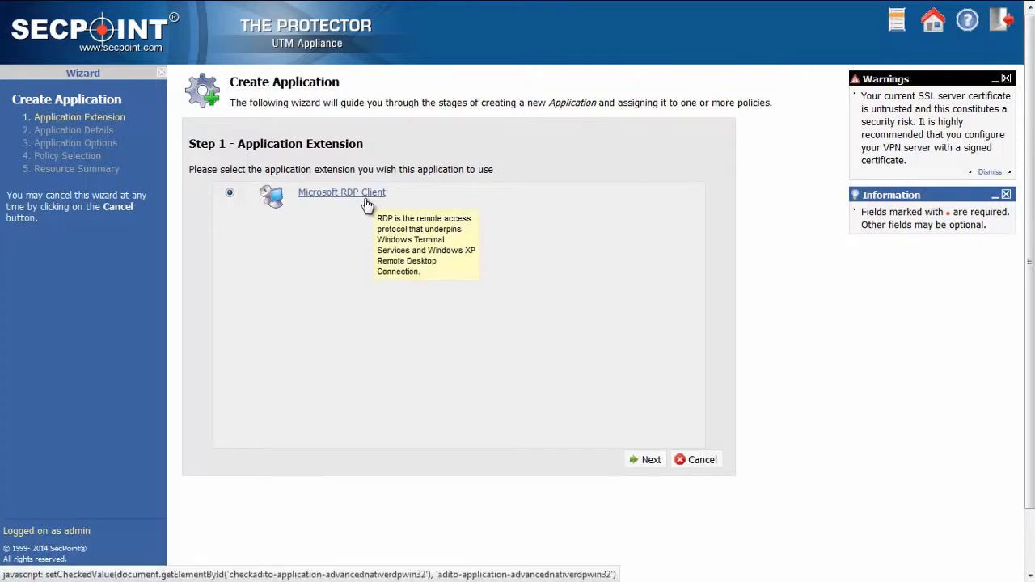
{"action": "left_click", "coordinate": [651, 462]}
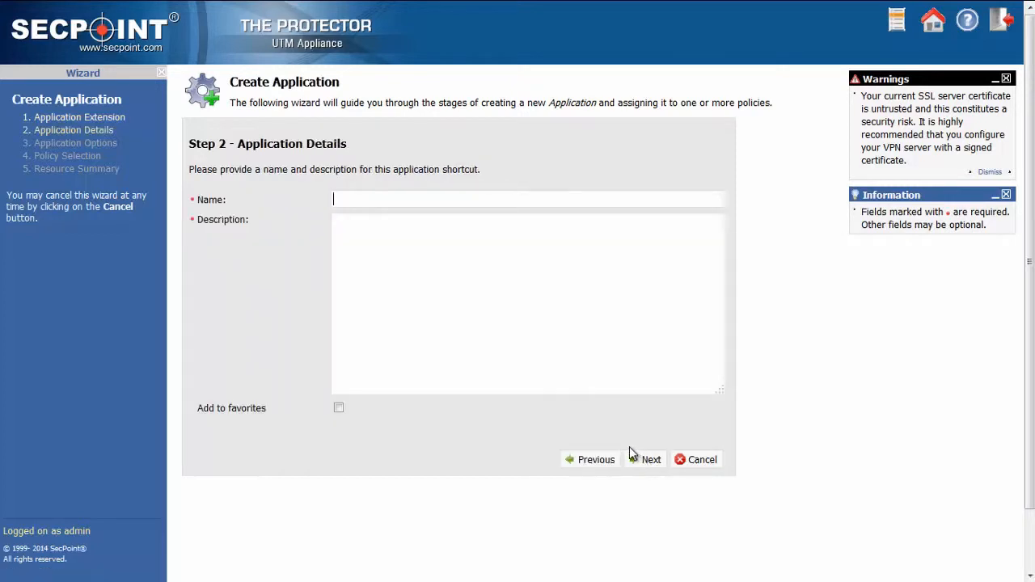
{"action": "left_click", "coordinate": [380, 198]}
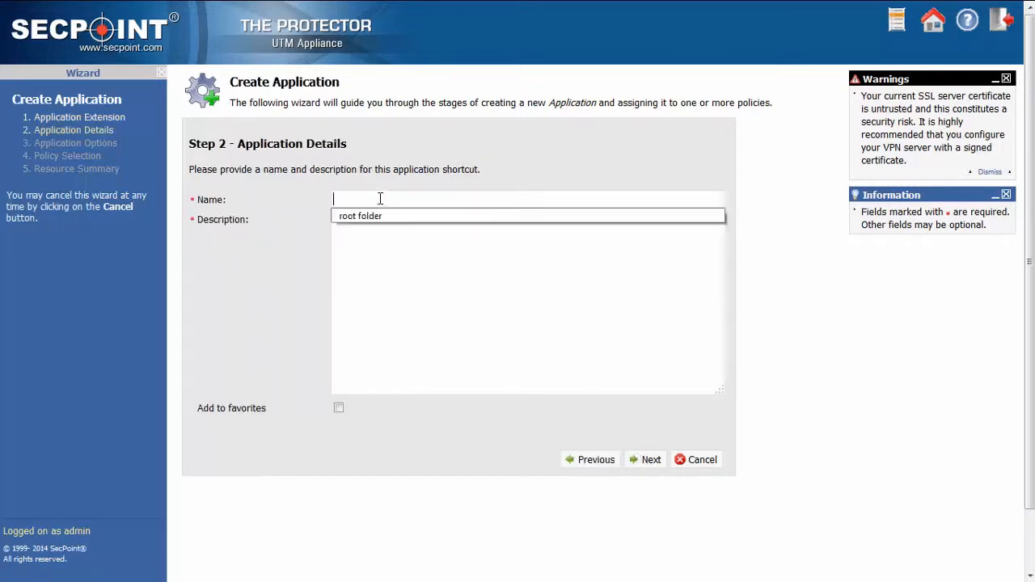
{"action": "left_click", "coordinate": [385, 200]}
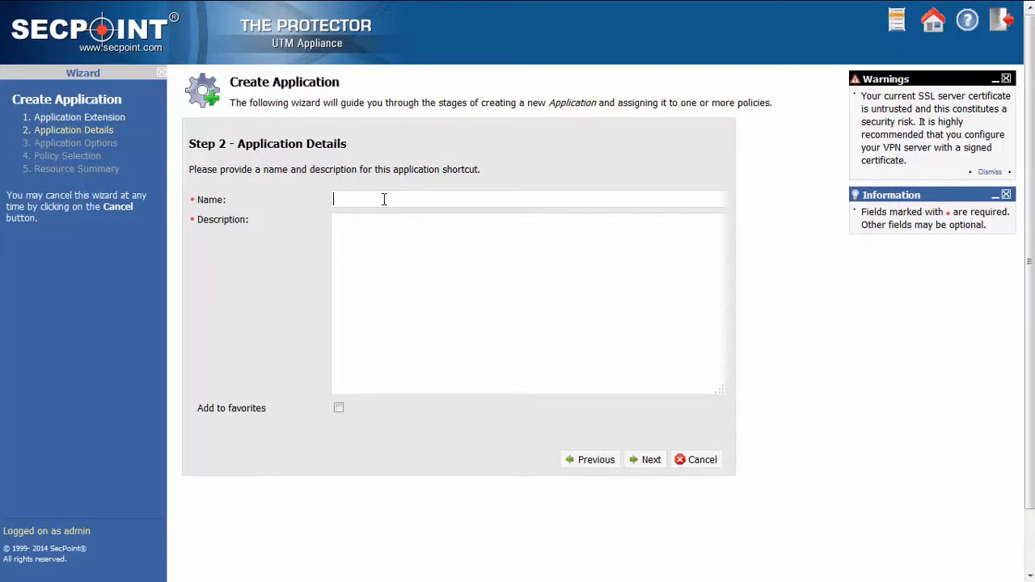
{"action": "type", "text": "computer"}
{"action": "type", "text": " 1"}
{"action": "type", "text": "mail server"}
{"action": "left_click", "coordinate": [652, 463]}
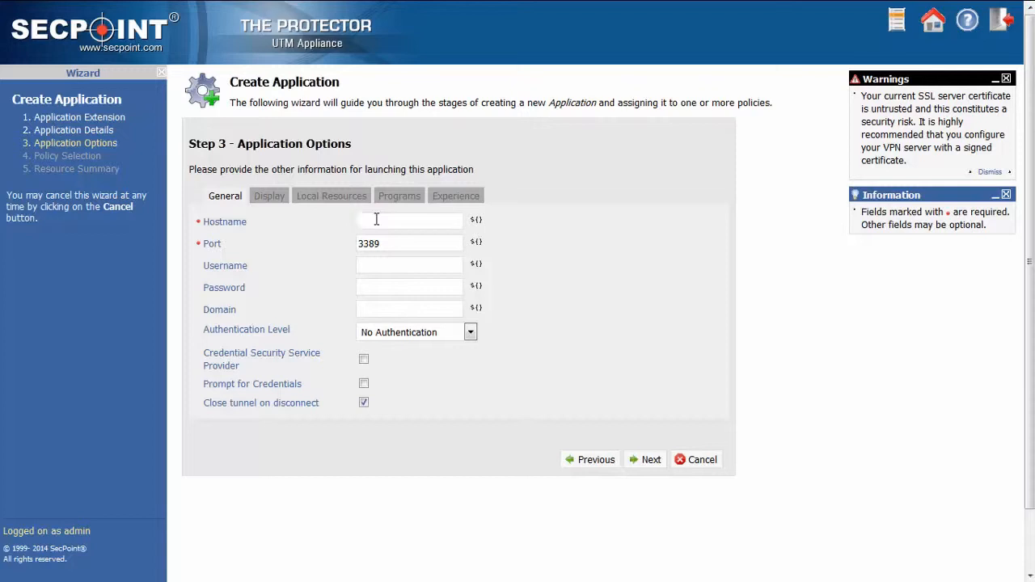
Set the application's hostname to 192.168.1.2 and accept port 3389 with the other default options
{"action": "type", "text": "192.168.1.2"}
{"action": "left_click_drag", "start_coordinate": [404, 245], "coordinate": [338, 245]}
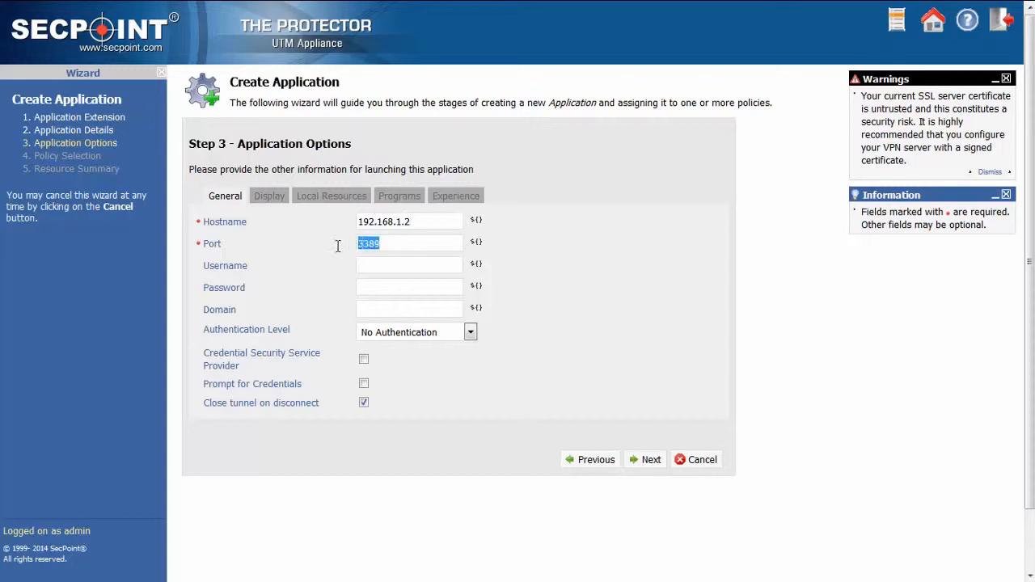
{"action": "left_click", "coordinate": [404, 245]}
{"action": "left_click", "coordinate": [655, 461]}
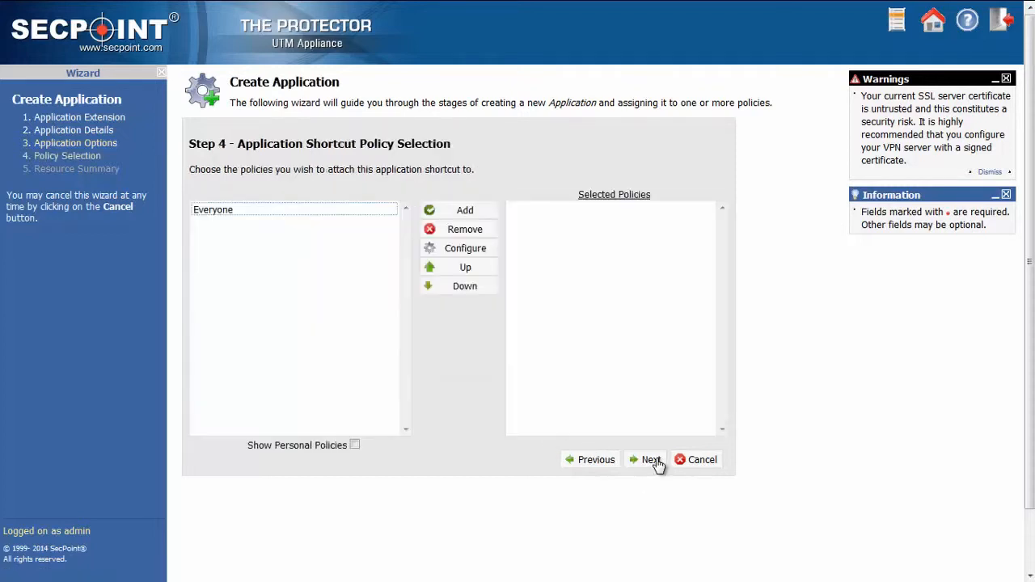
Attach the computer 1 application shortcut to the Everyone policy and complete its creation
{"action": "left_click", "coordinate": [227, 209]}
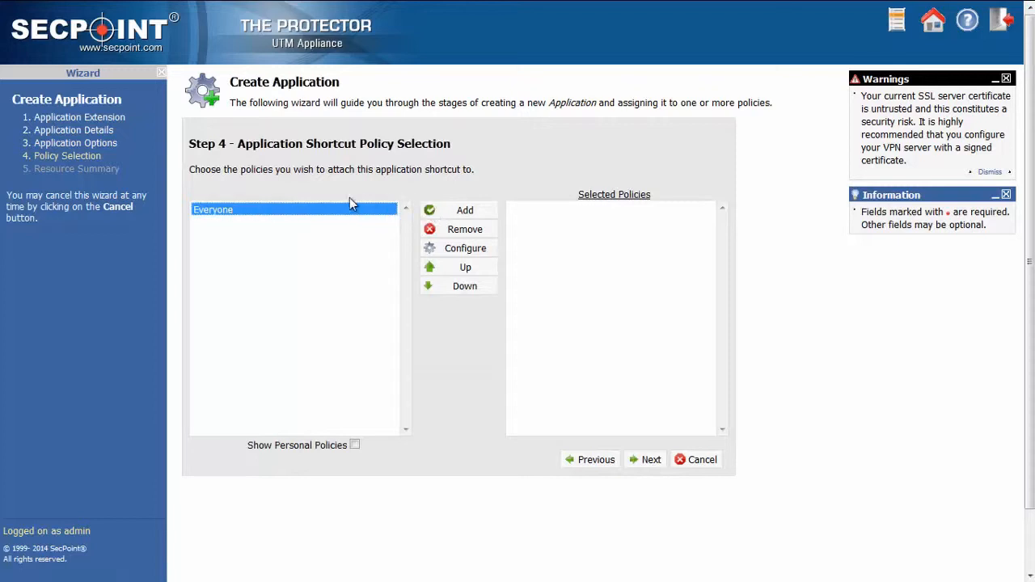
{"action": "left_click", "coordinate": [434, 212]}
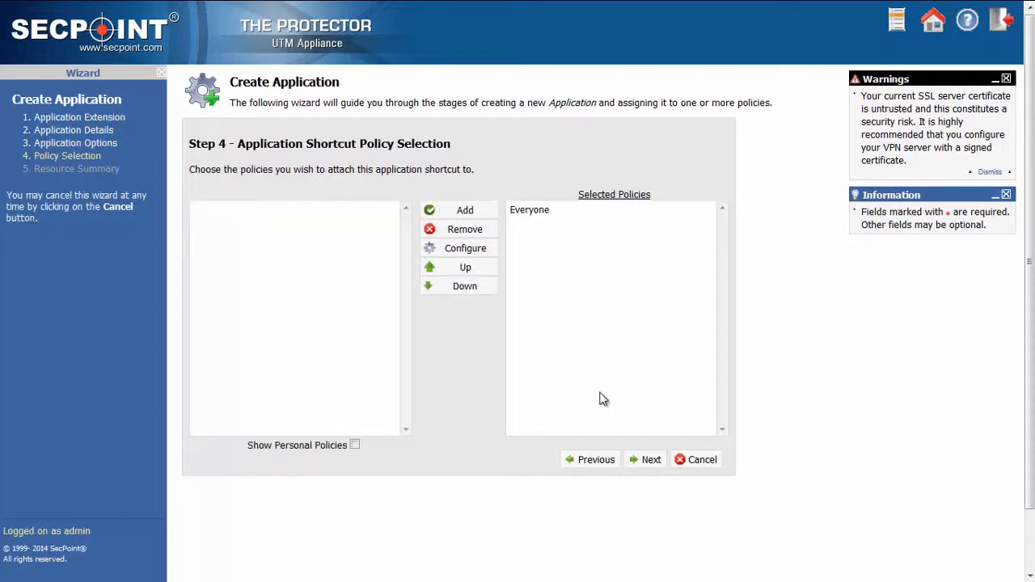
{"action": "left_click", "coordinate": [655, 463]}
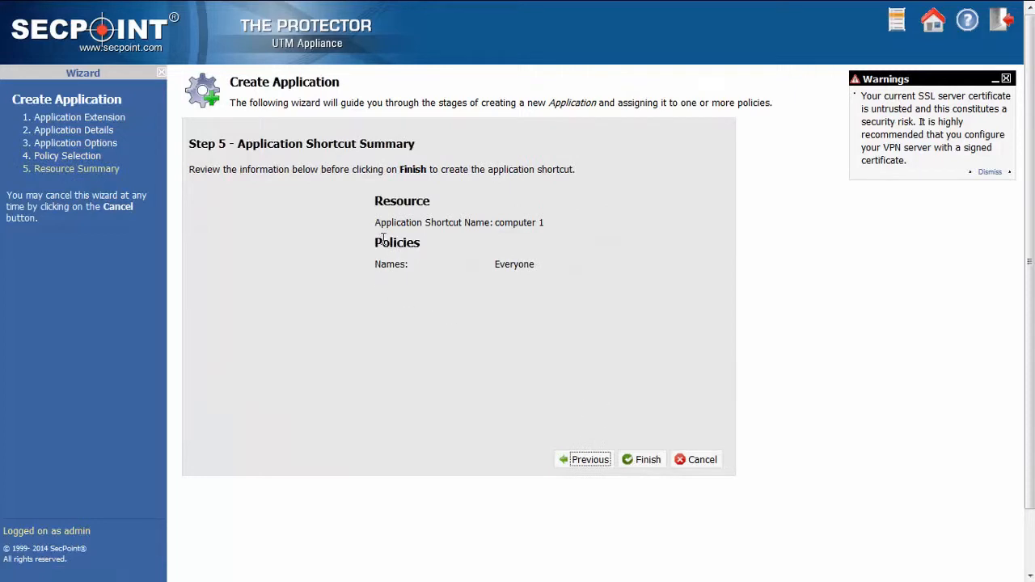
{"action": "left_click", "coordinate": [647, 463]}
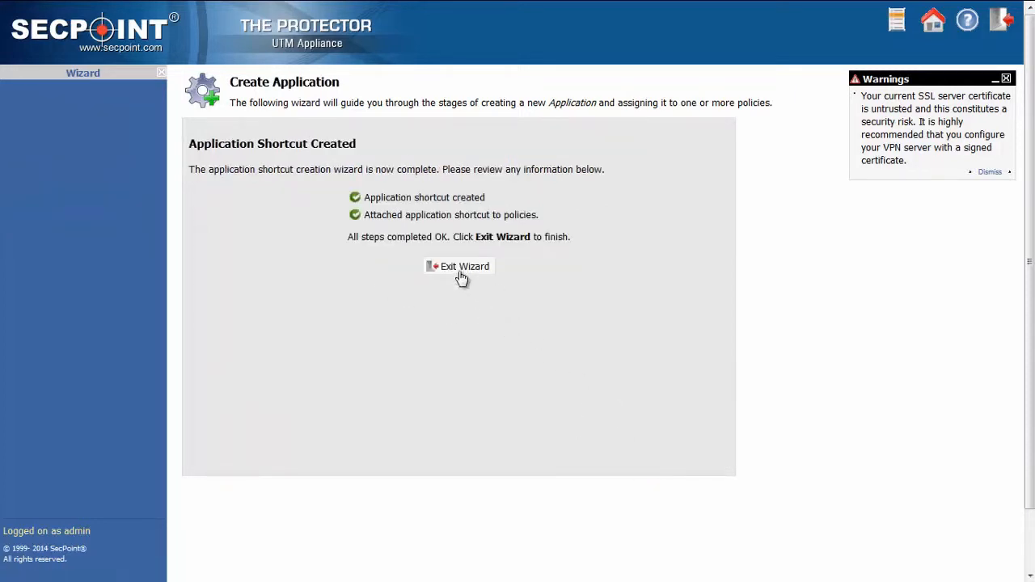
{"action": "left_click", "coordinate": [460, 270]}
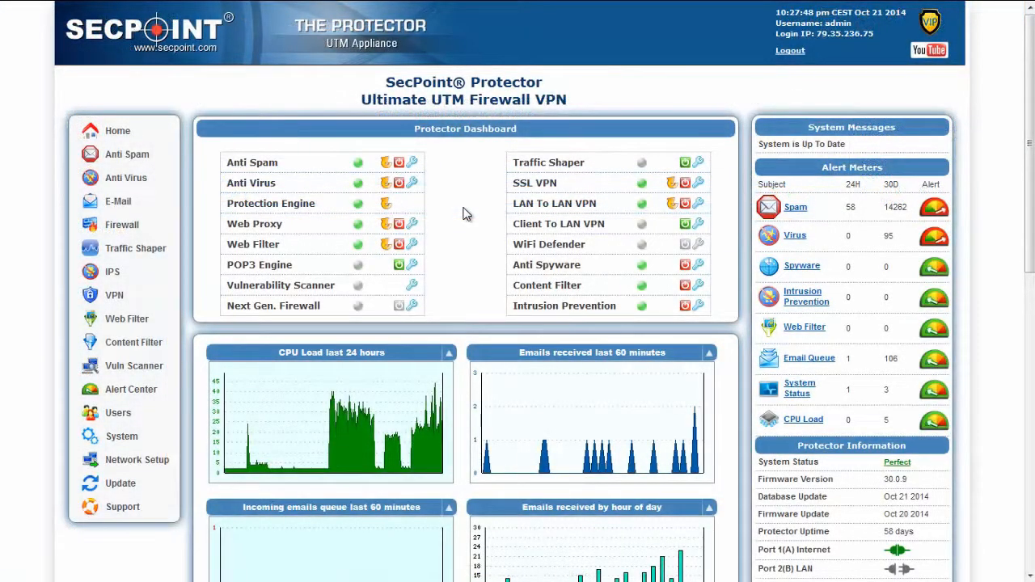
{"action": "mouse_move", "coordinate": [353, 7]}
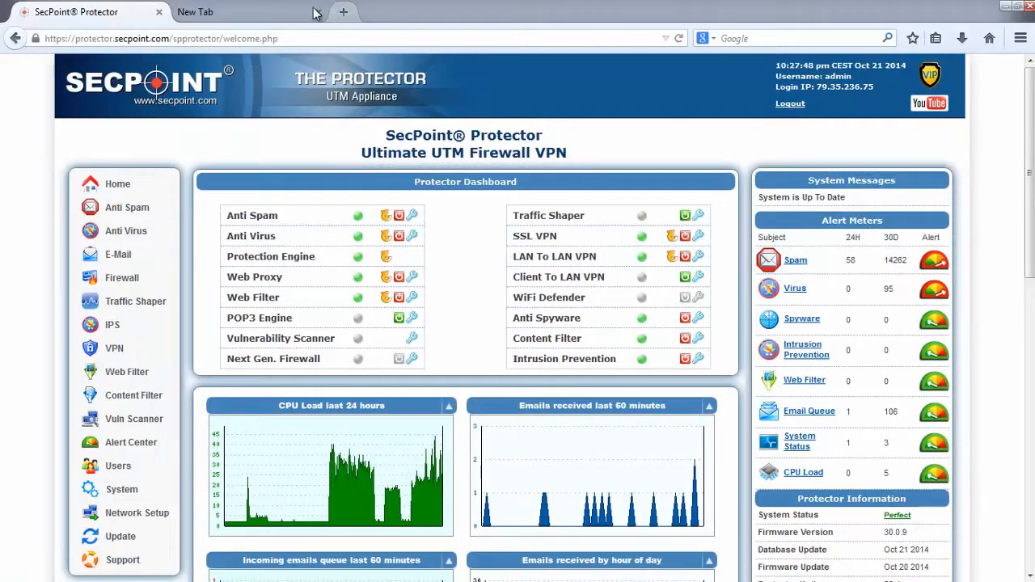
{"action": "left_click", "coordinate": [261, 18]}
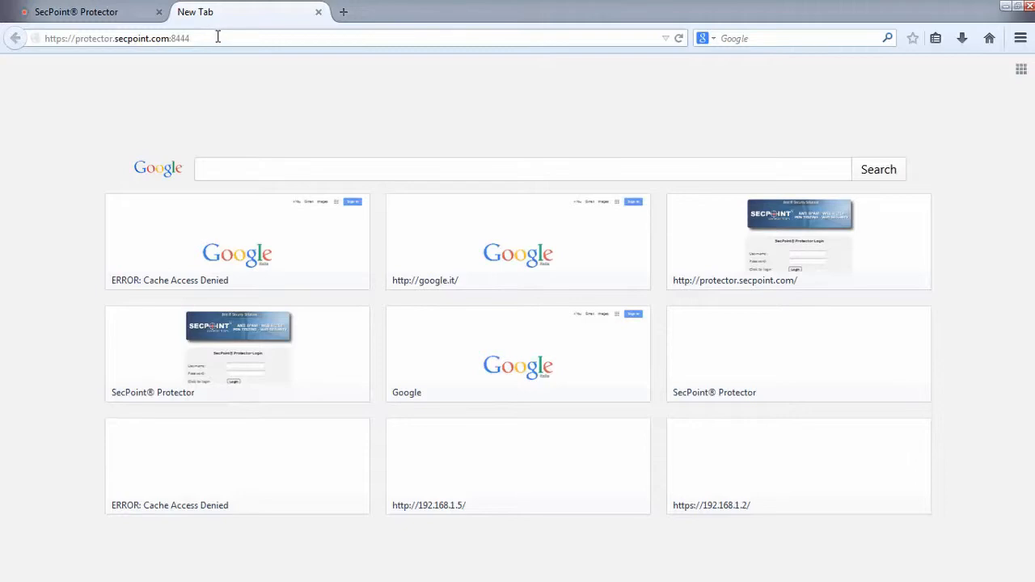
{"action": "left_click", "coordinate": [219, 36]}
{"action": "key", "text": "Return"}
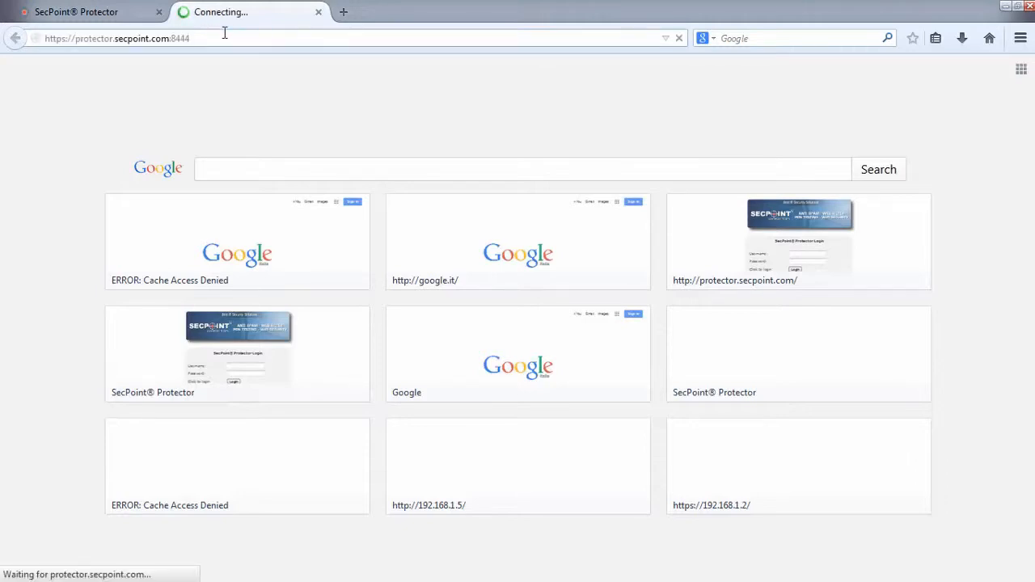
{"action": "key", "text": "F11"}
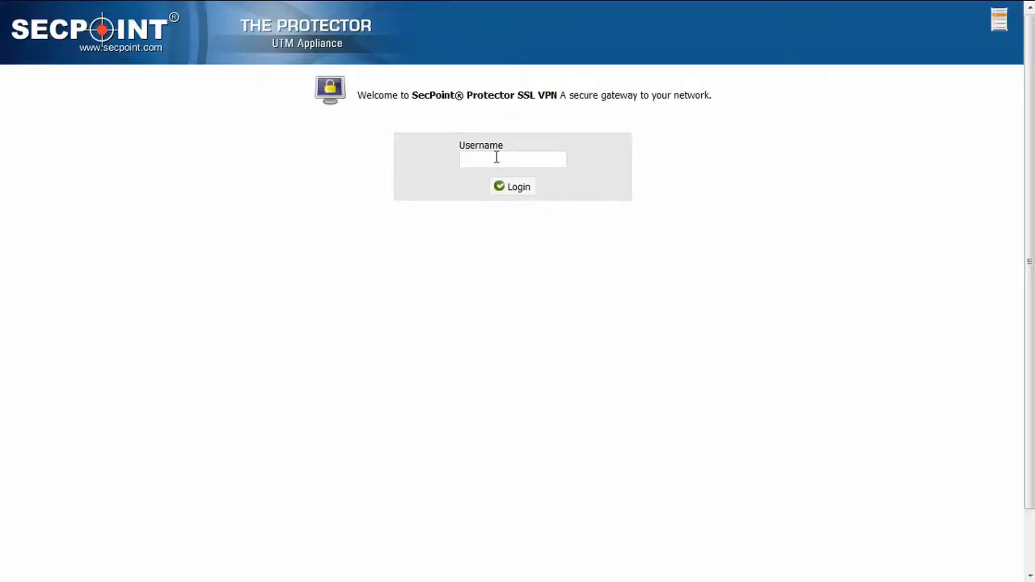
Log in to the SSL VPN as user1 with the account password
{"action": "type", "text": "user1"}
{"action": "key", "text": "Return"}
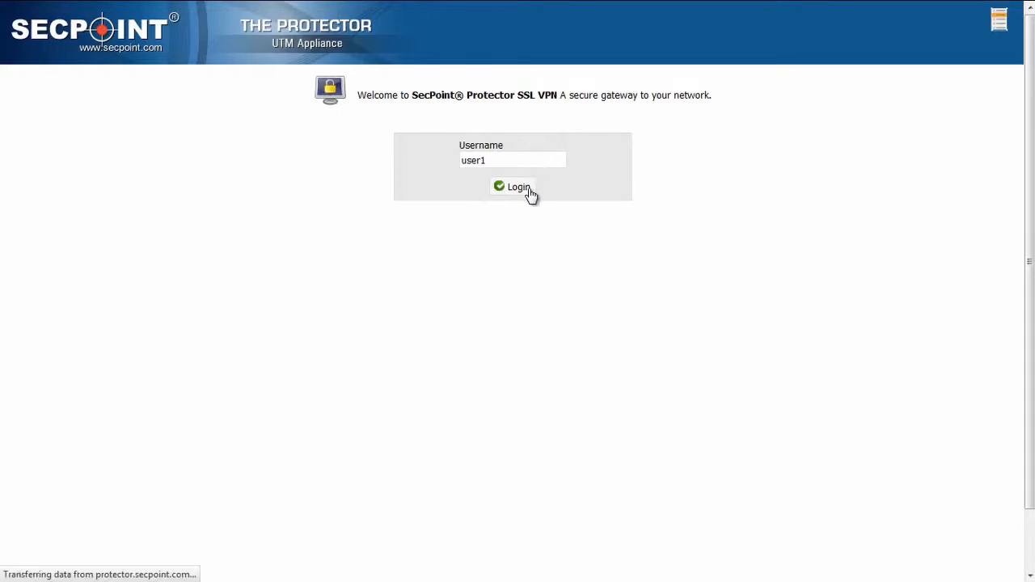
{"action": "type", "text": "********"}
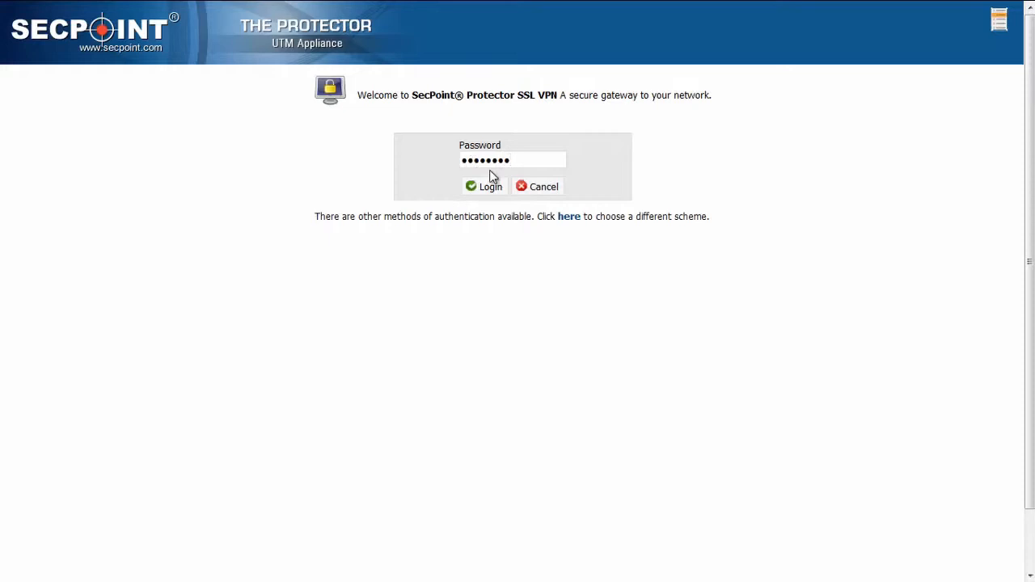
{"action": "left_click", "coordinate": [495, 190]}
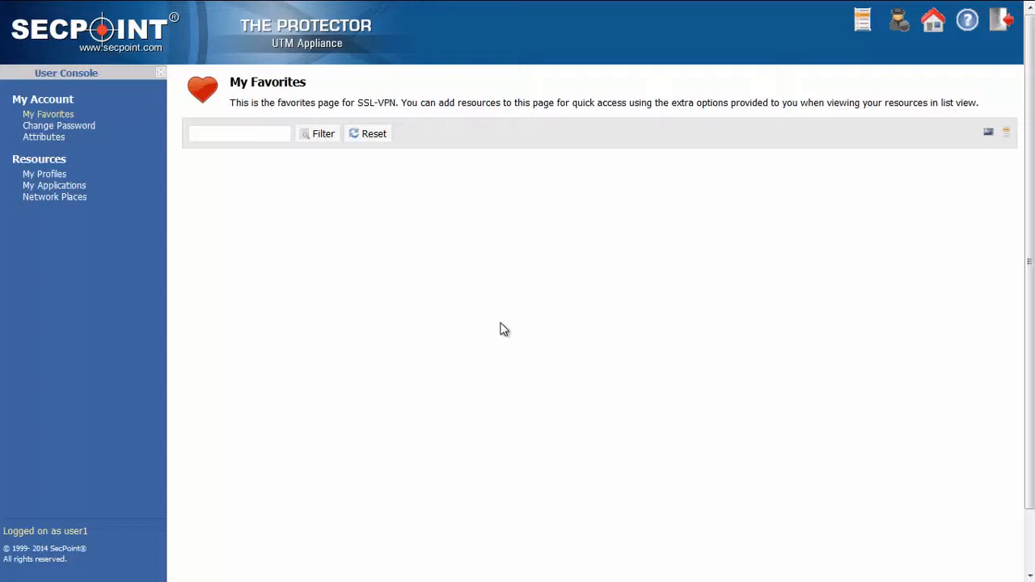
Open the root folder network place to view its files, then close its window
{"action": "left_click", "coordinate": [75, 198]}
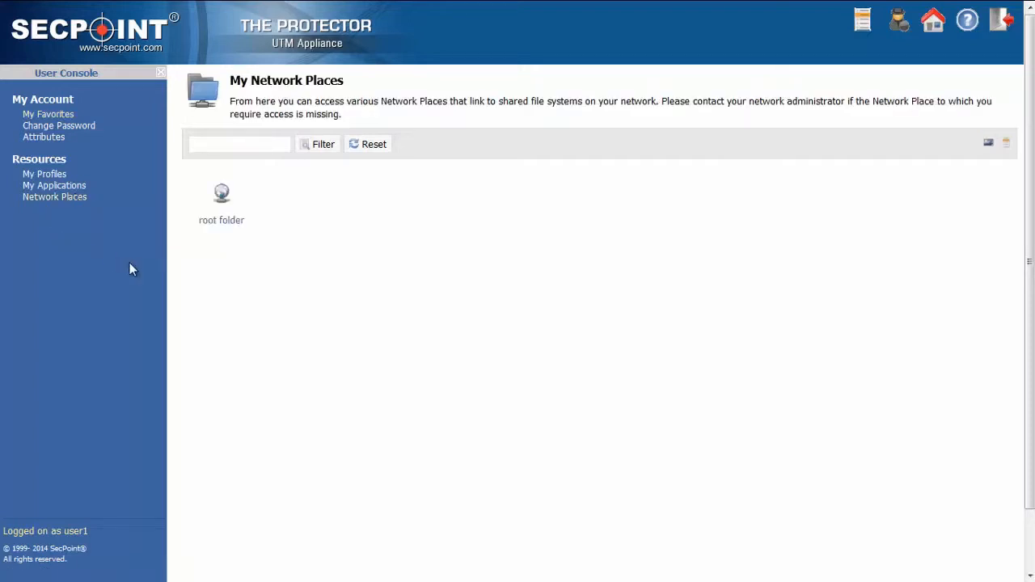
{"action": "left_click", "coordinate": [232, 227]}
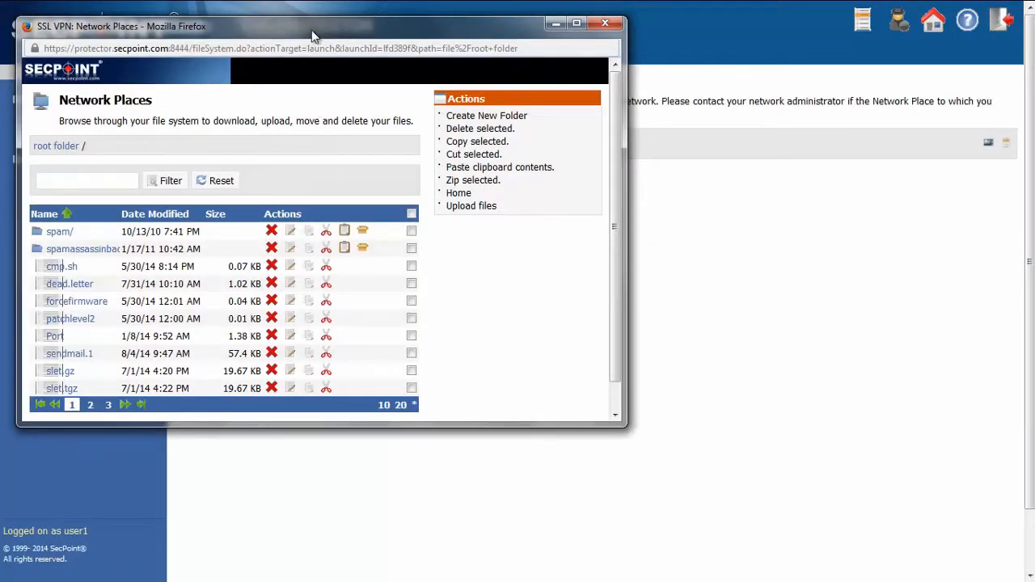
{"action": "left_click_drag", "start_coordinate": [313, 37], "coordinate": [377, 39]}
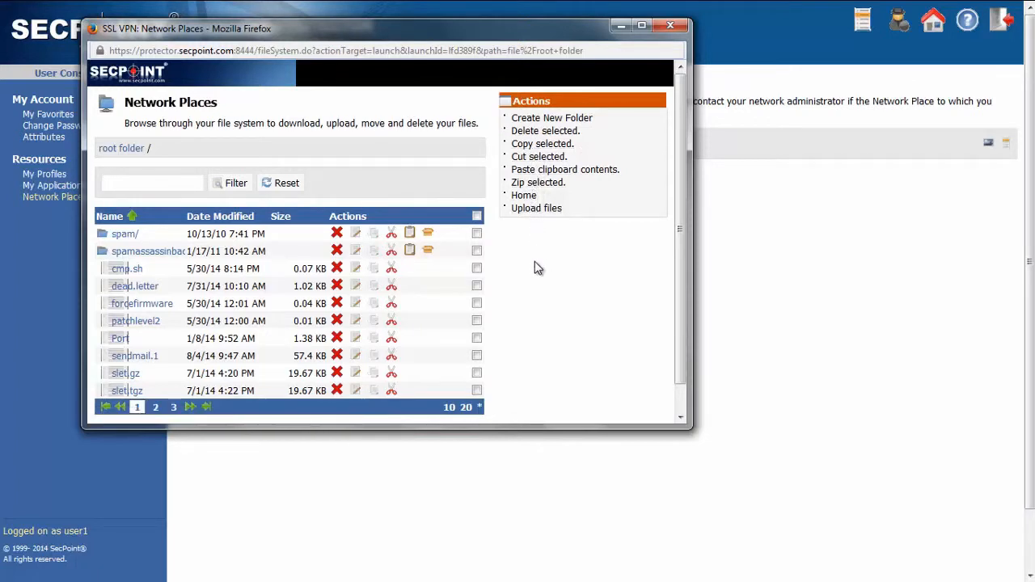
{"action": "left_click", "coordinate": [669, 28]}
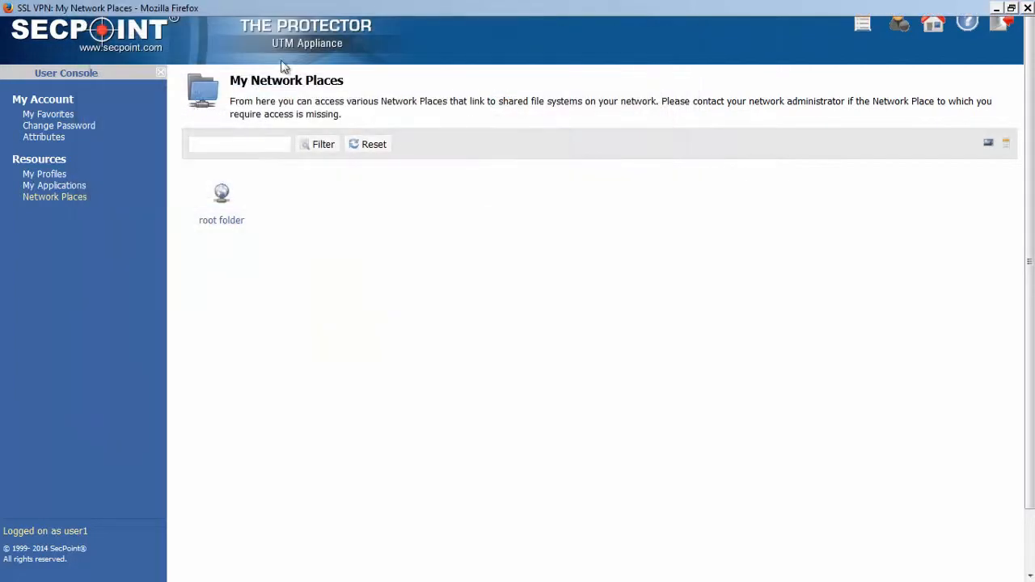
Launch the computer 1 application from the user's applications and shut down the SSL VPN agent
{"action": "left_click", "coordinate": [64, 190]}
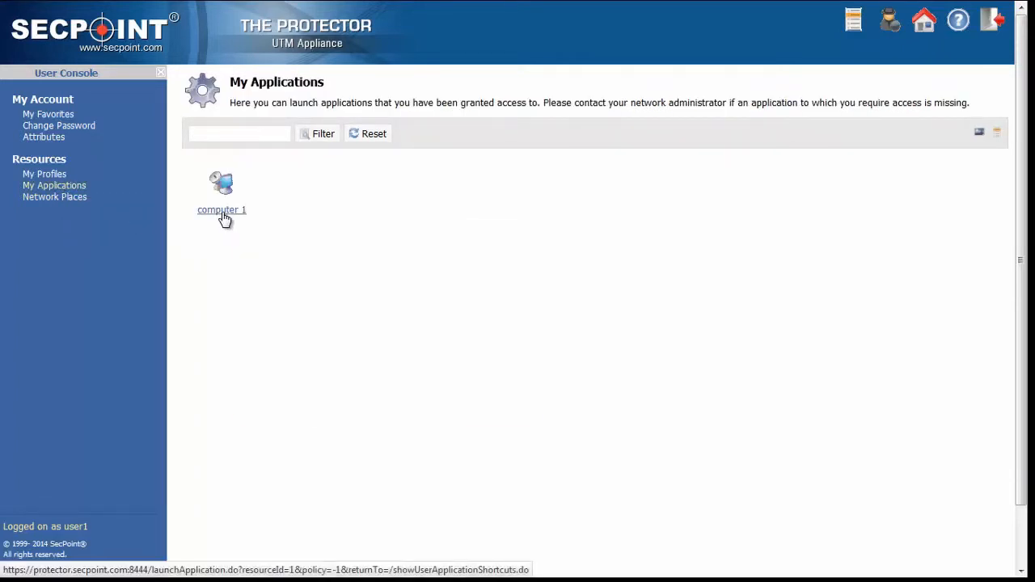
{"action": "mouse_move", "coordinate": [224, 219]}
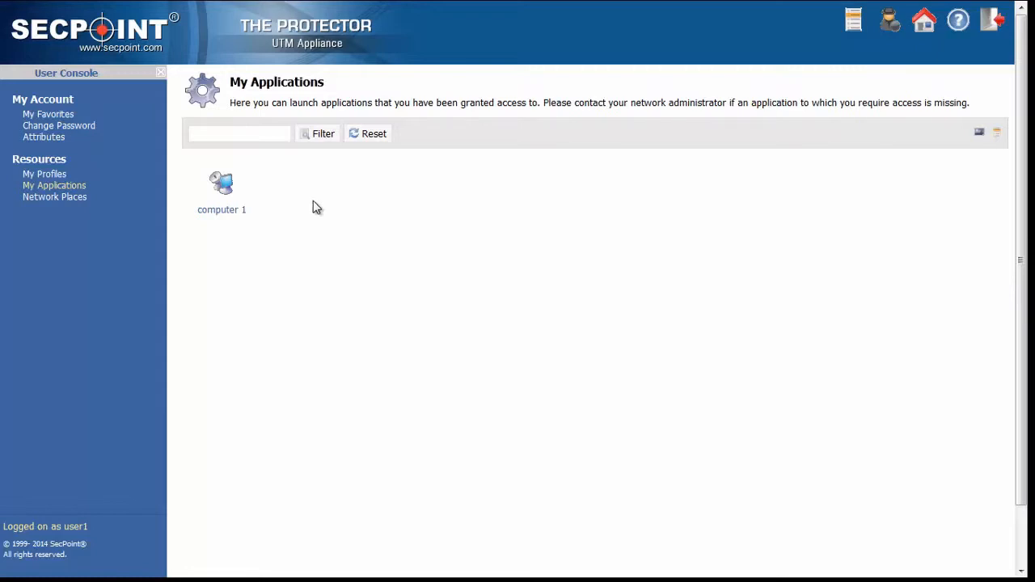
{"action": "left_click", "coordinate": [226, 213]}
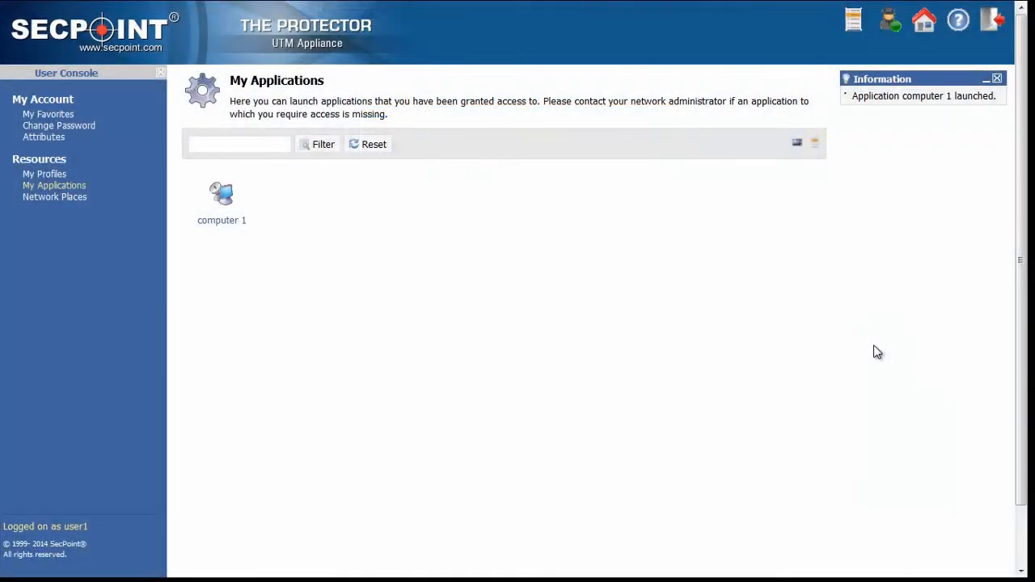
{"action": "left_click", "coordinate": [892, 25]}
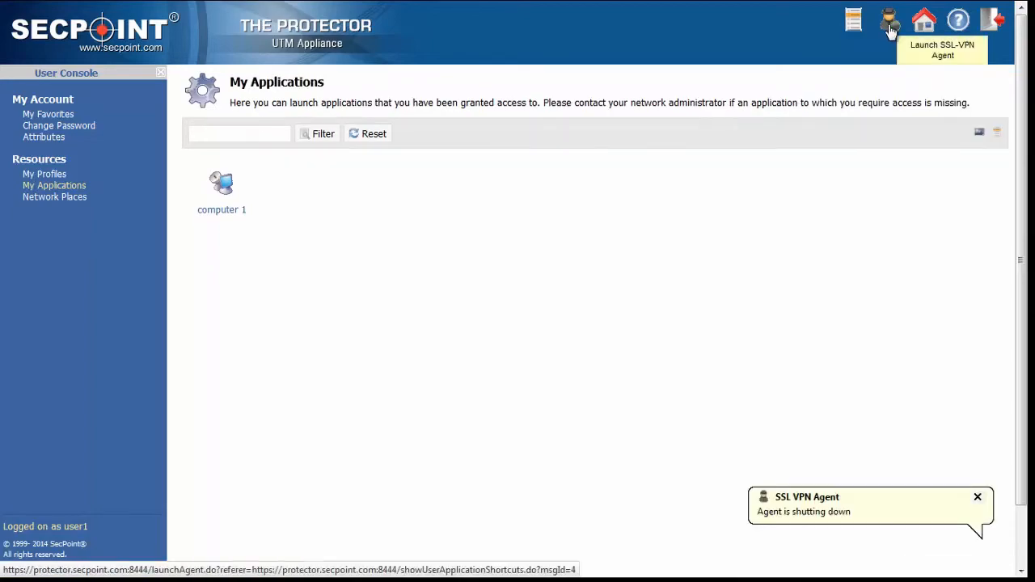